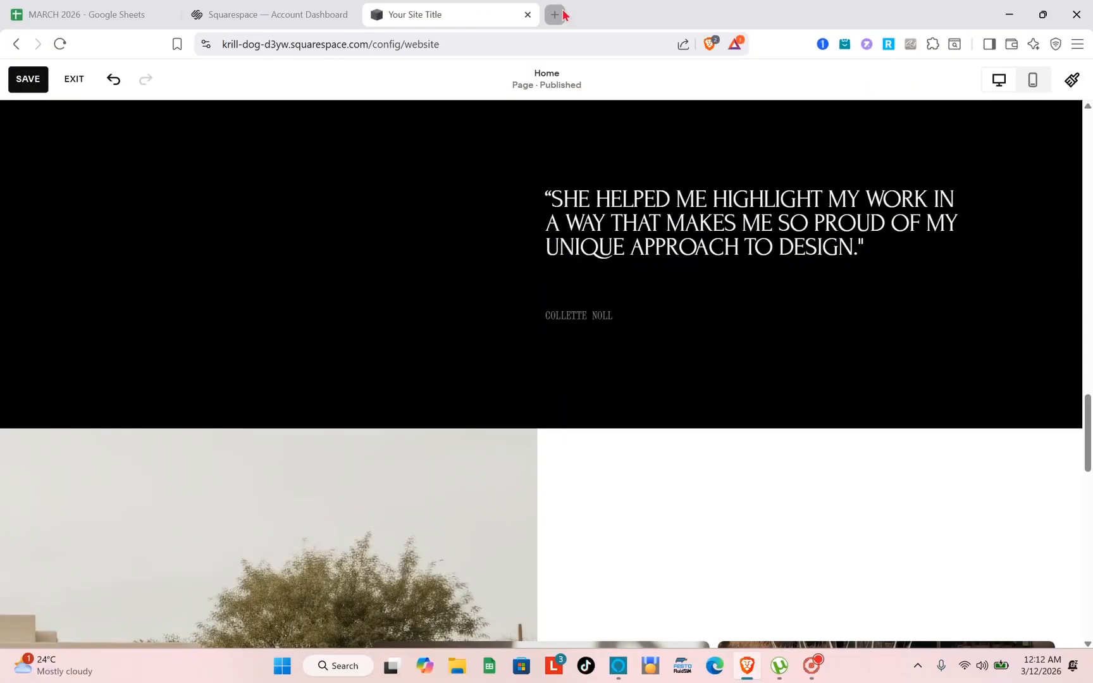
Search the web for Squarespace in a new browser tab and open its official website
left_click(557, 18)
type("sq")
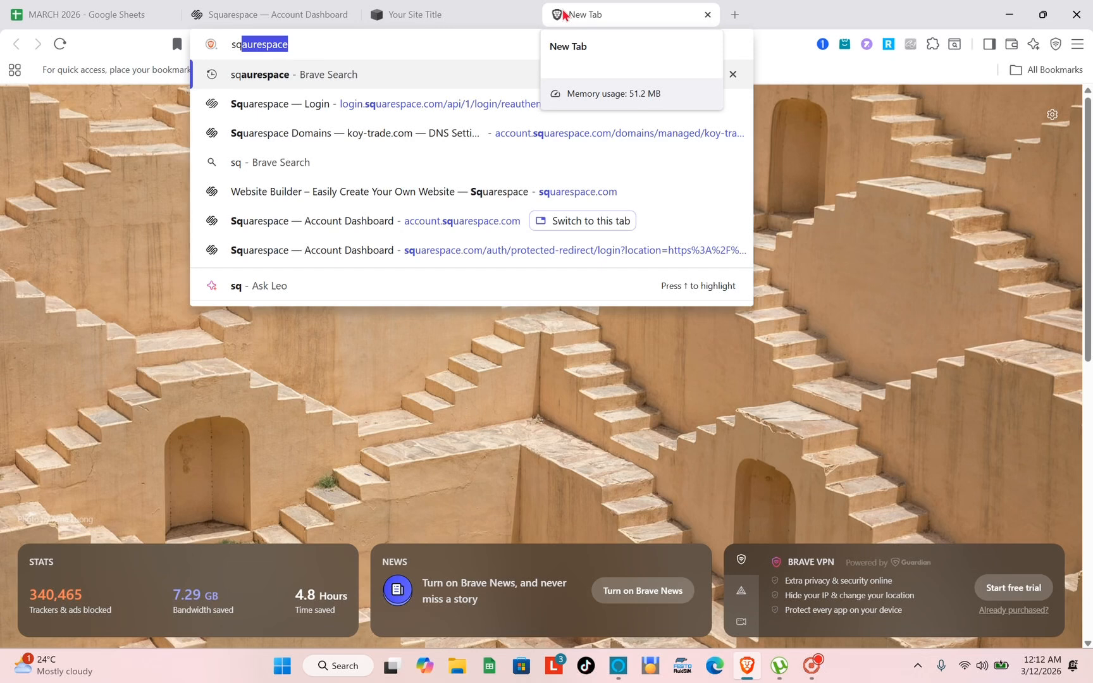
key("Return")
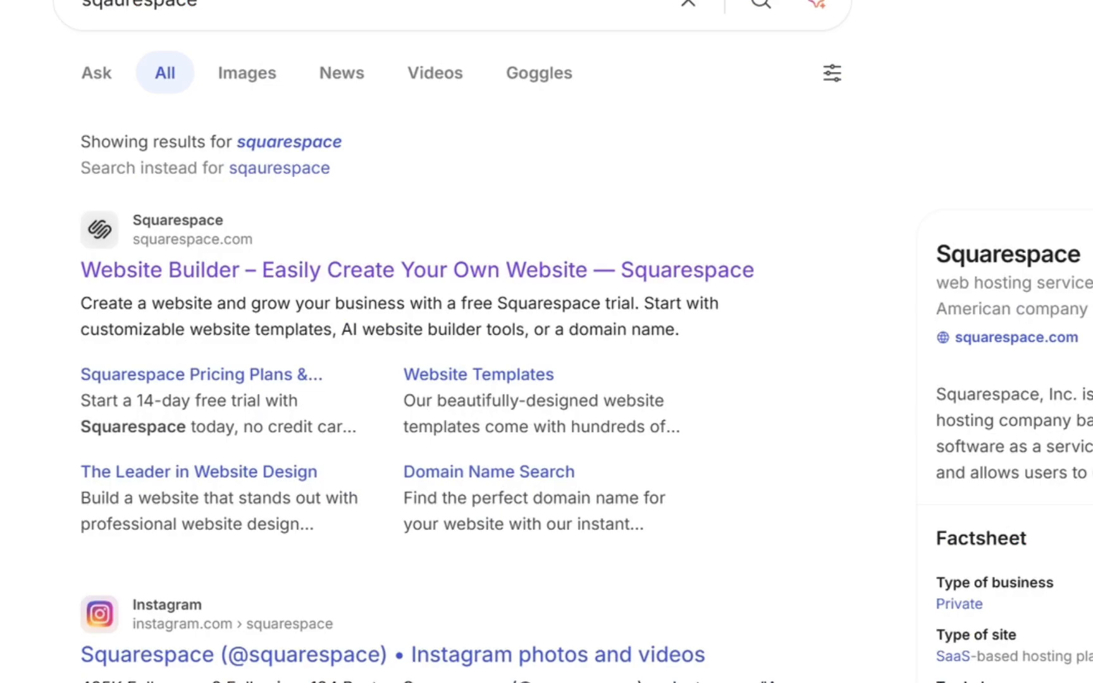
left_click(165, 288)
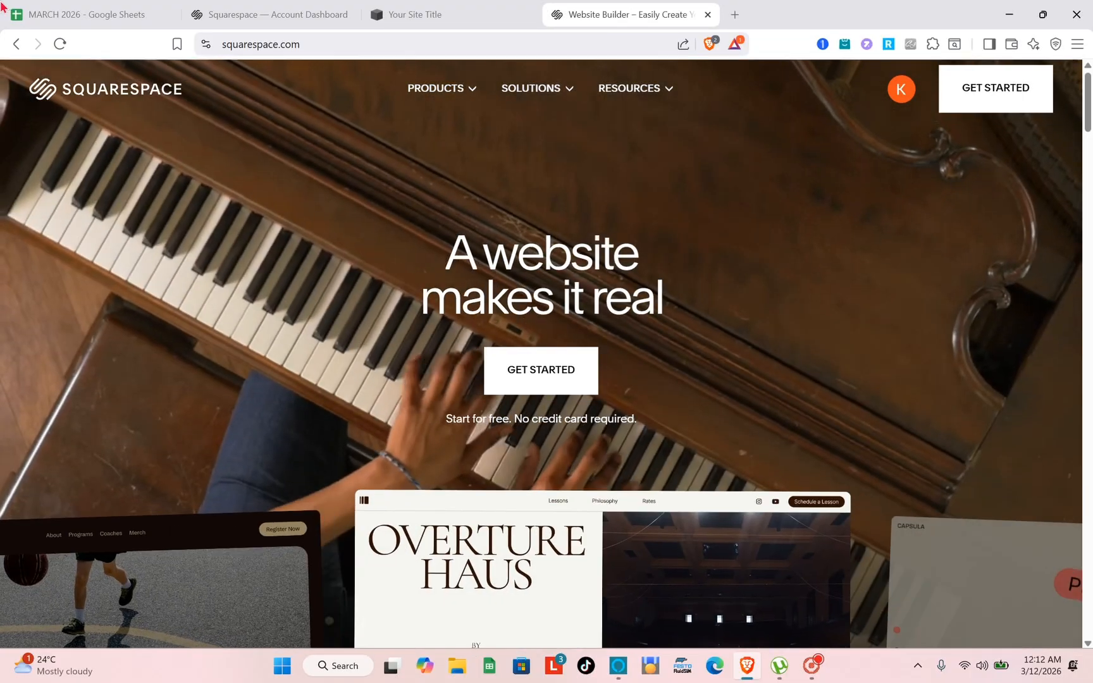
Go to the Squarespace account dashboard and start creating a new website
left_click(452, 7)
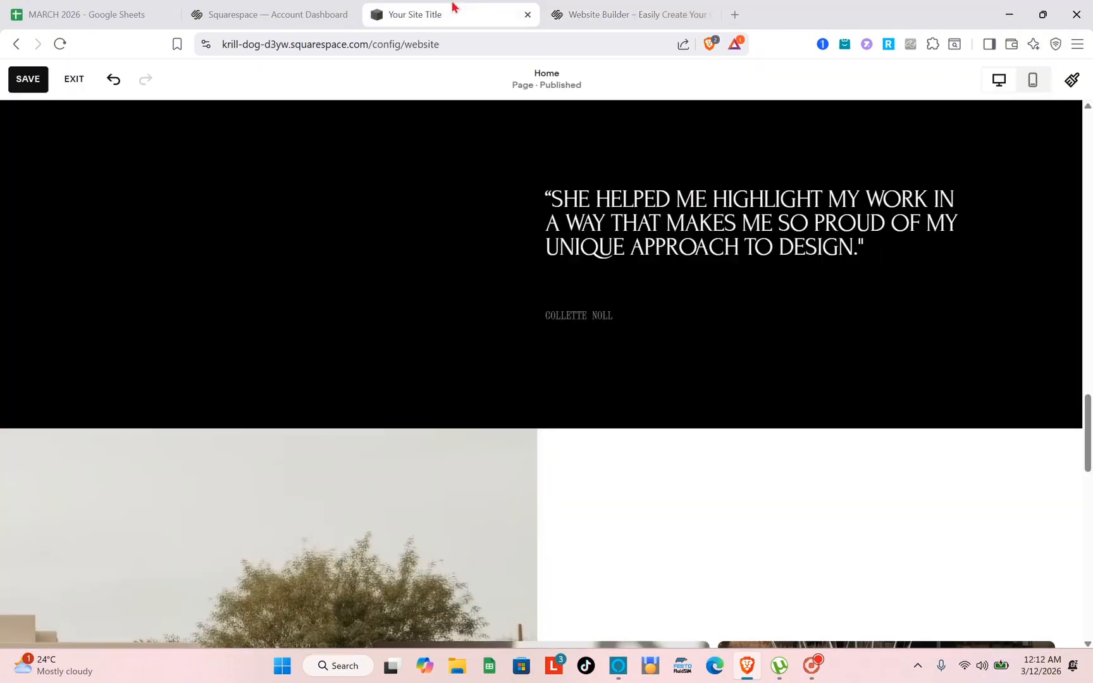
left_click(270, 8)
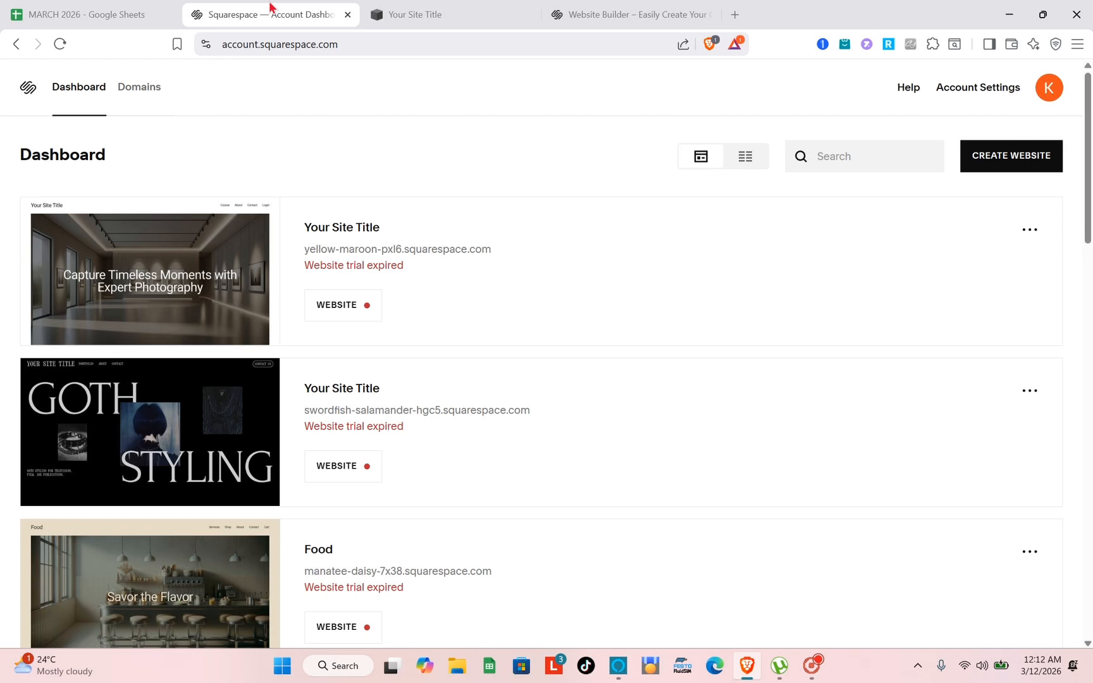
left_click(1019, 165)
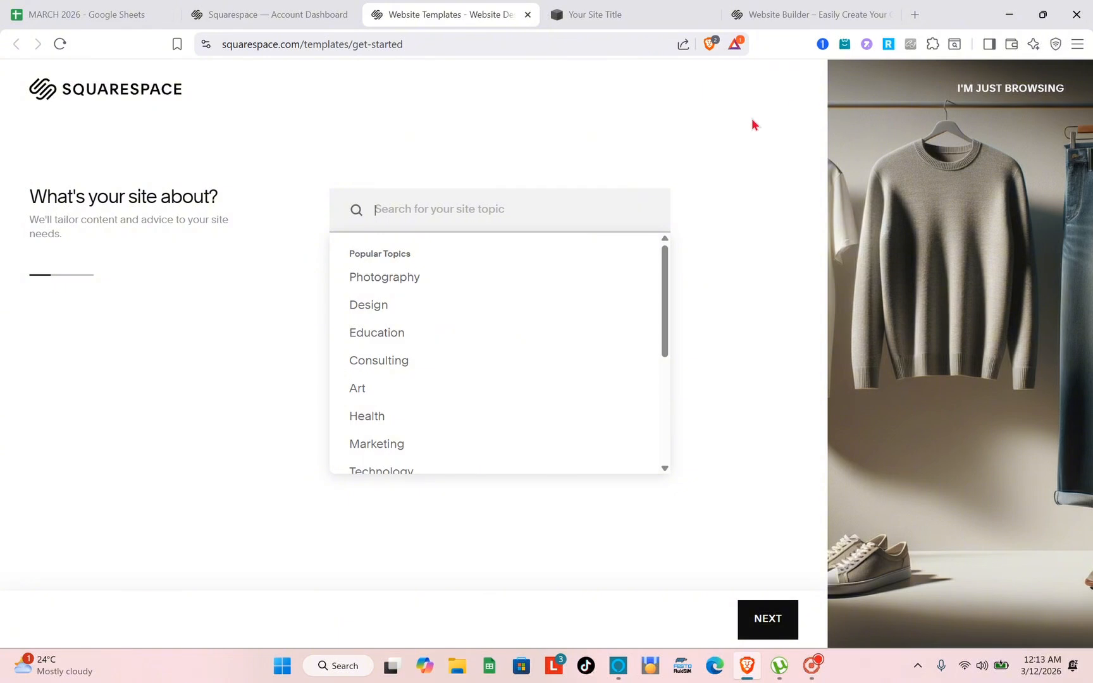
Choose Perfumes & Fragrances as the topic of the new site and continue to the next question
type("p")
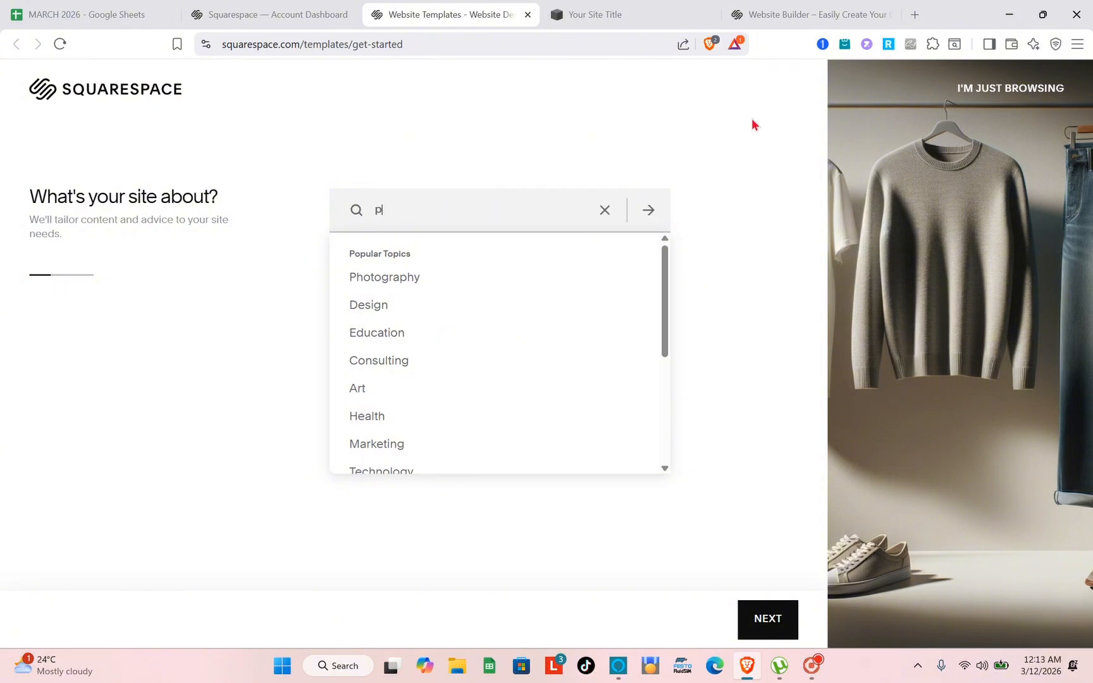
type("erf")
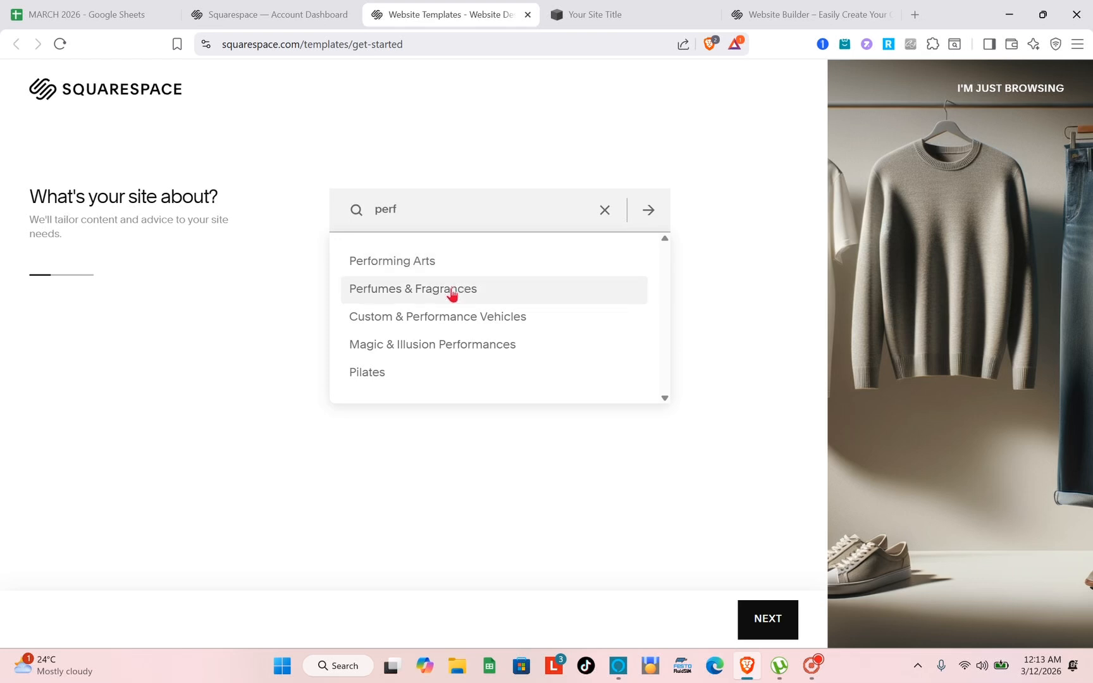
left_click(450, 292)
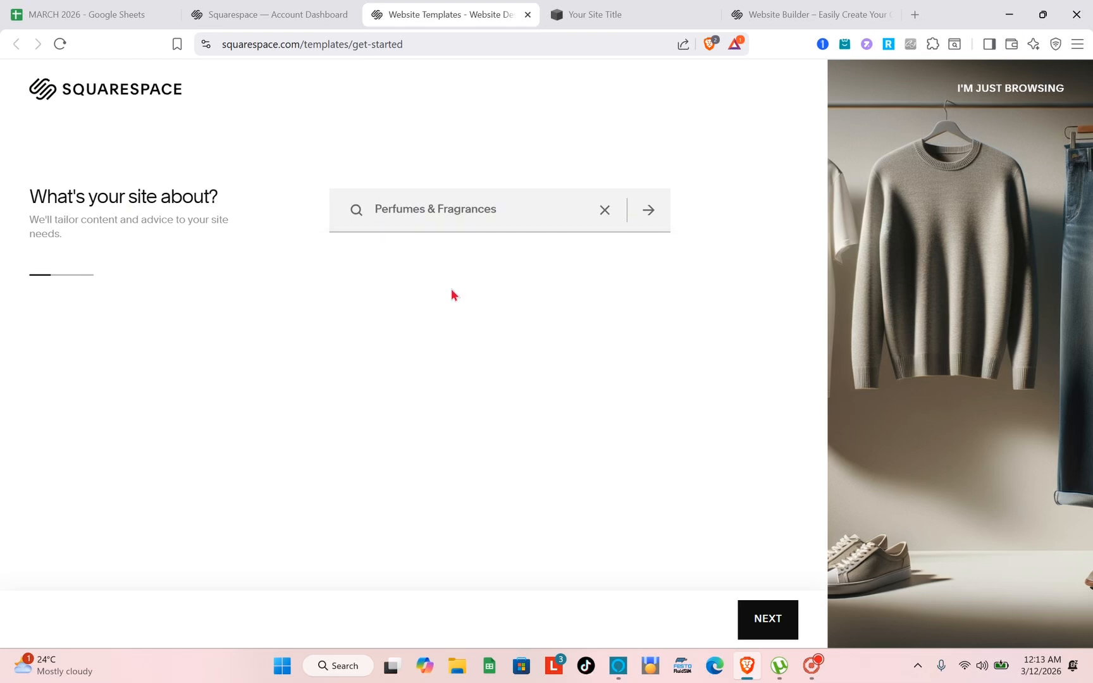
left_click(766, 621)
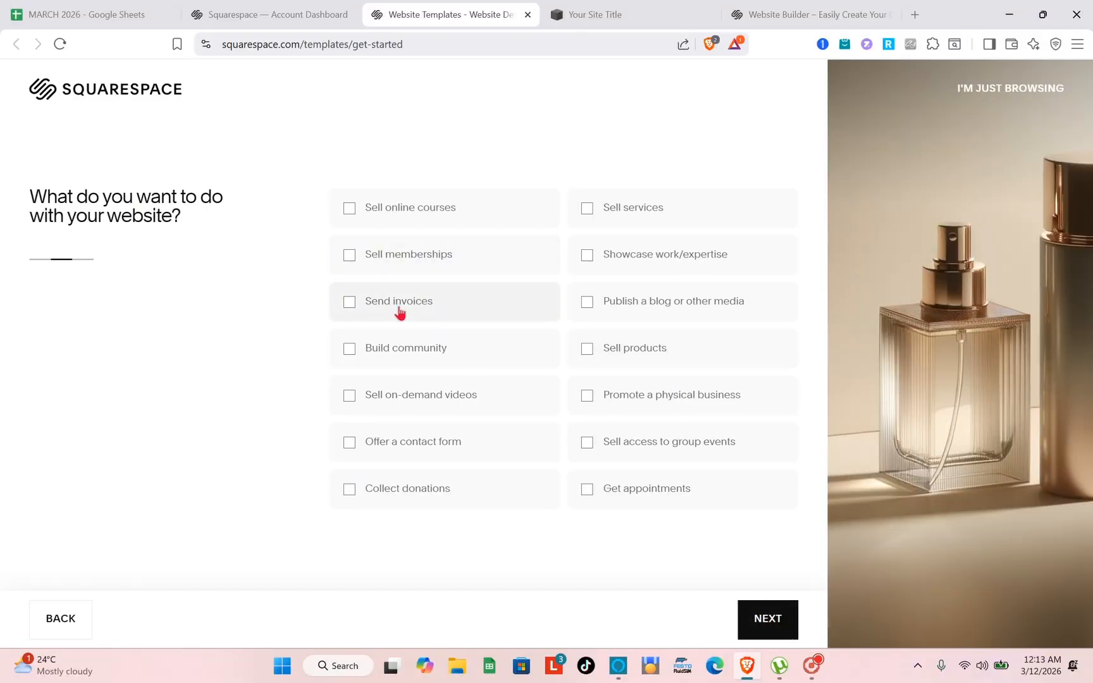
Select Send invoices, Showcase work/expertise and Sell products as the website's purposes and continue
left_click(399, 311)
left_click(599, 262)
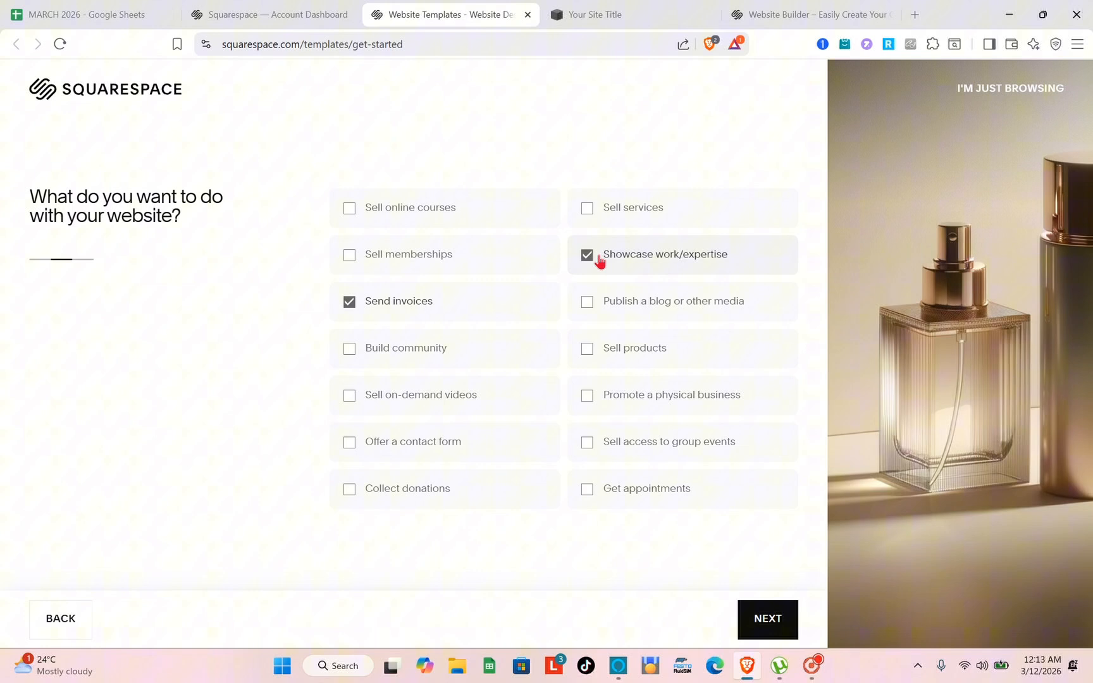
left_click(612, 355)
left_click(782, 628)
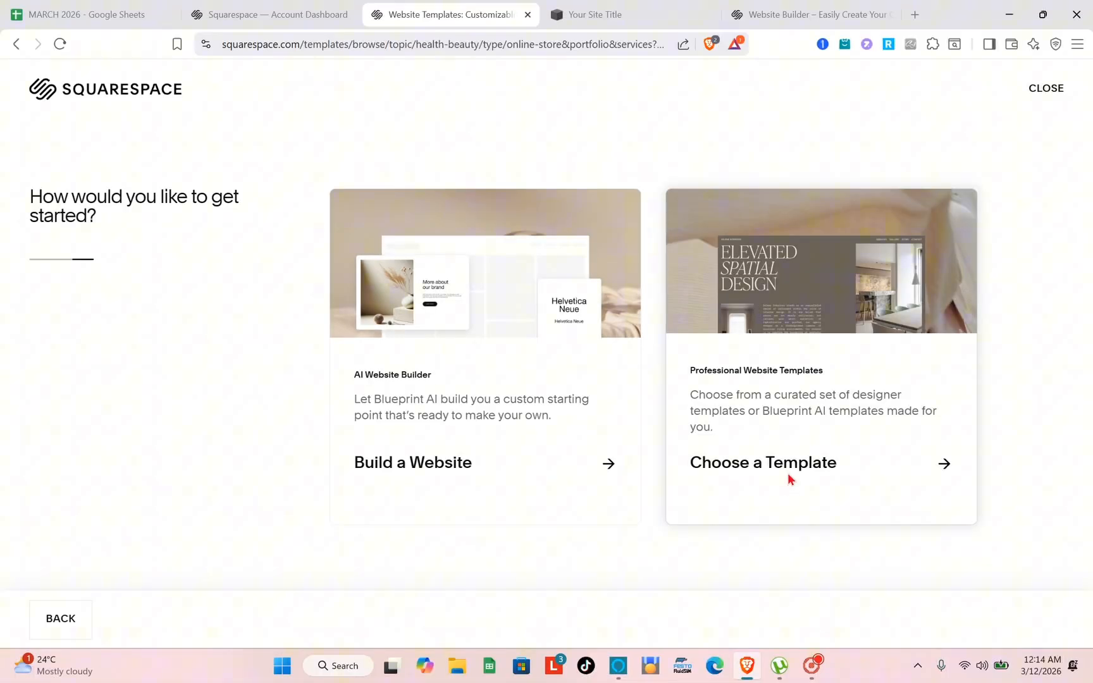
Choose to start from a professional template and open the Looped design among the Health & Beauty templates
left_click(787, 476)
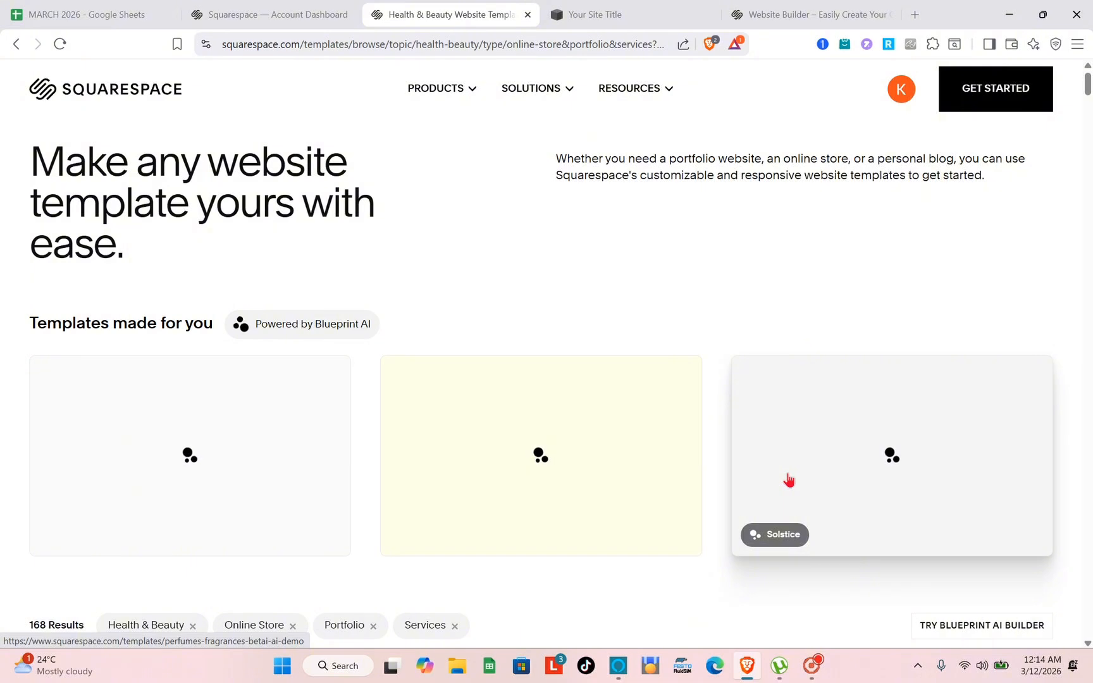
scroll(788, 480, "down", 5)
scroll(789, 480, "down", 2)
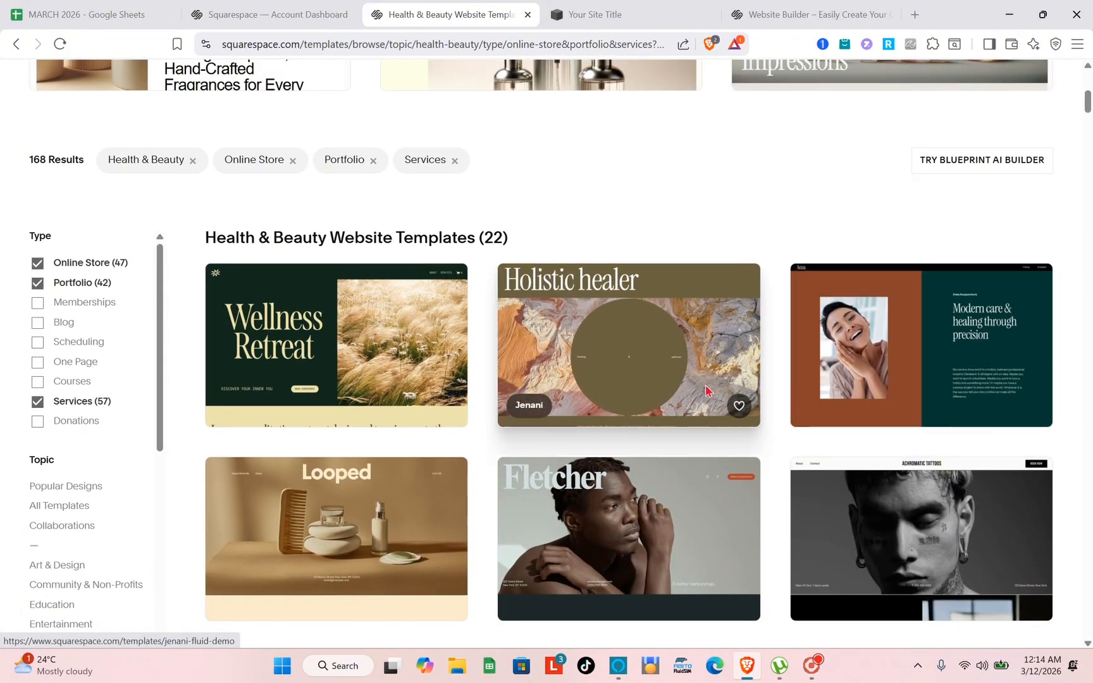
scroll(706, 392, "down", 1)
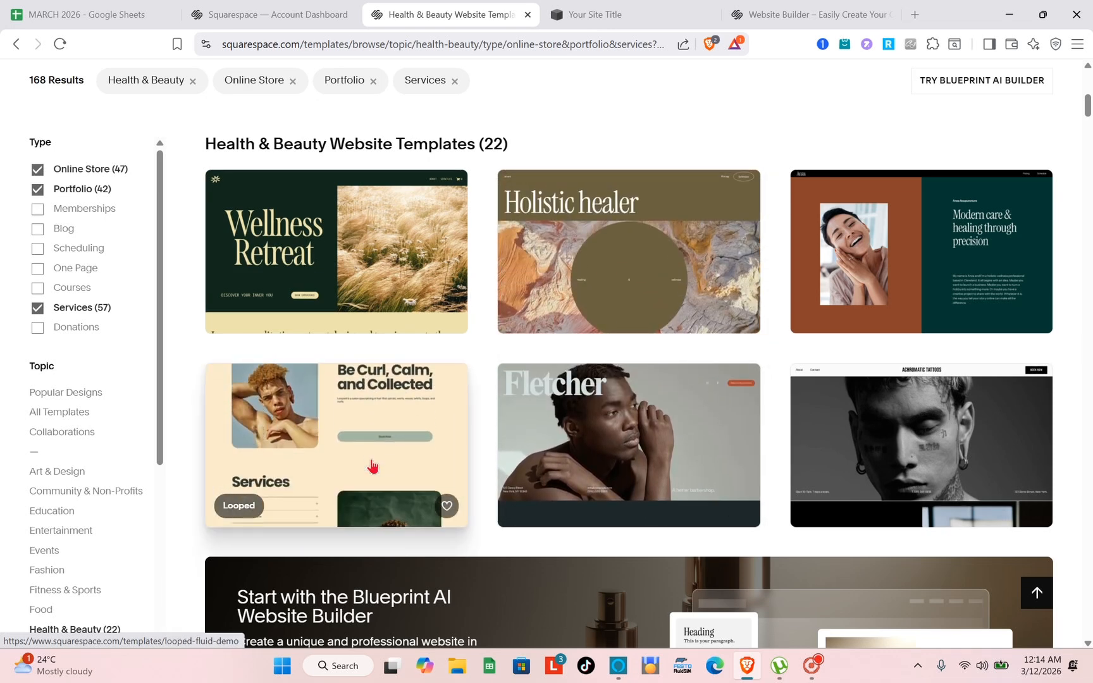
scroll(372, 466, "down", 5)
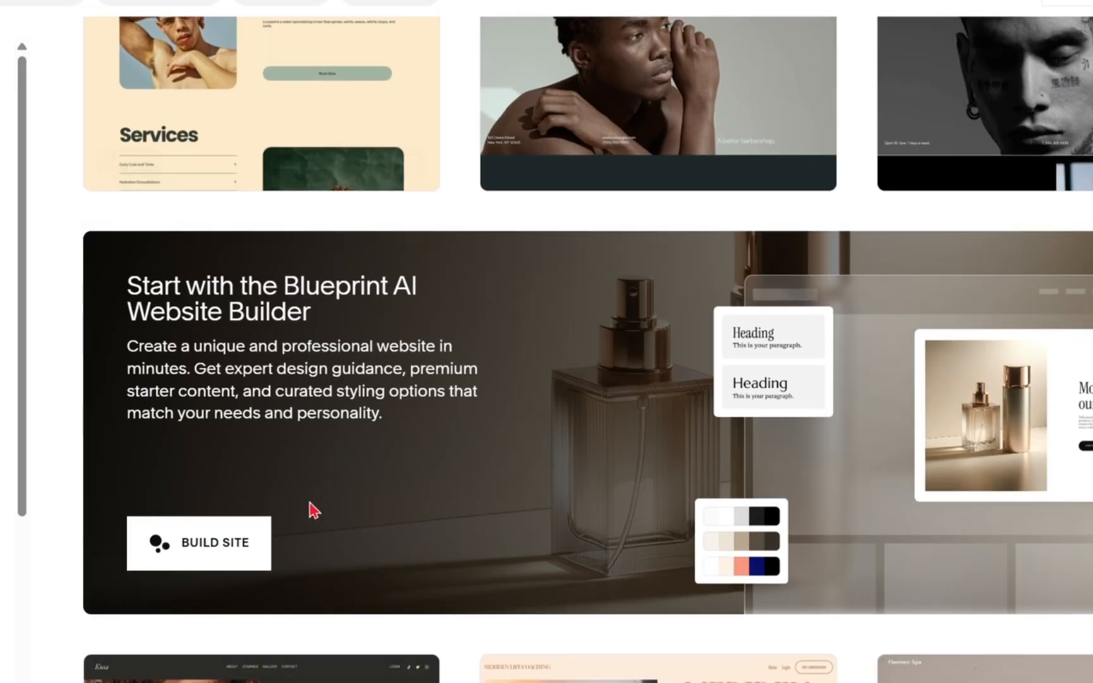
scroll(312, 509, "down", 4)
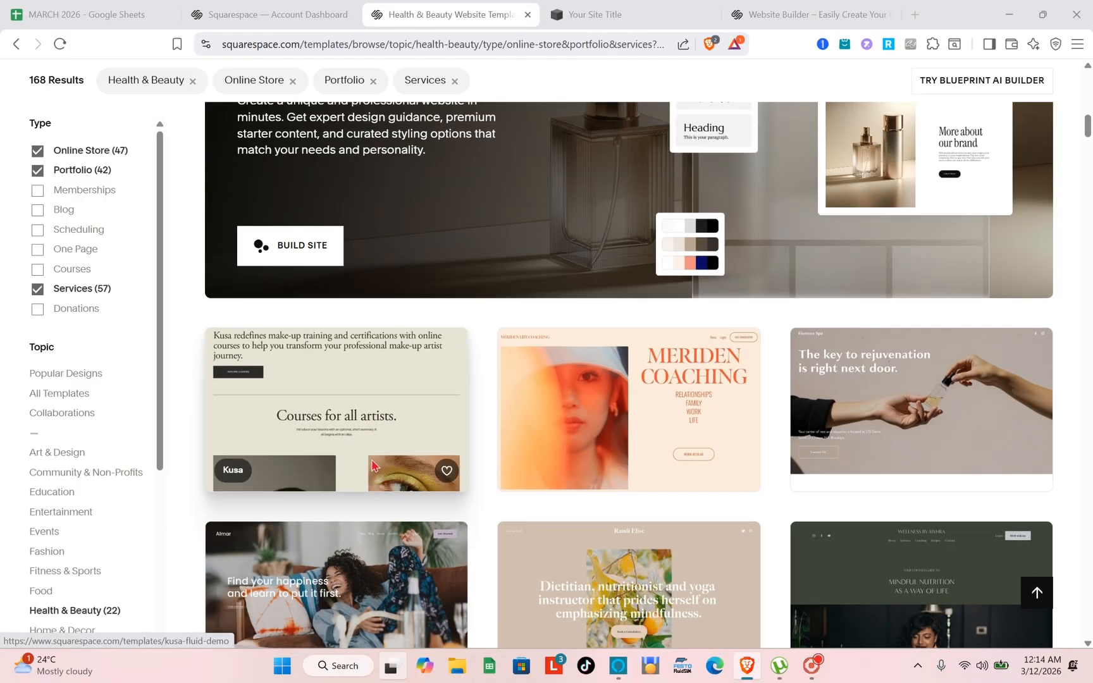
key("super+Tab")
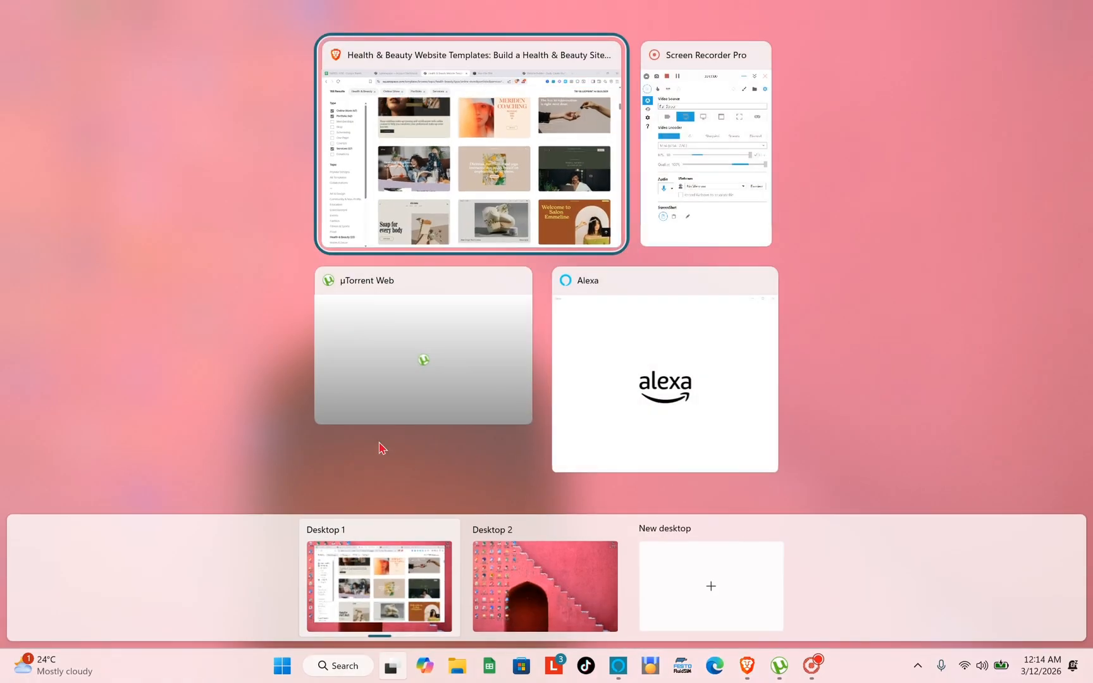
left_click(473, 128)
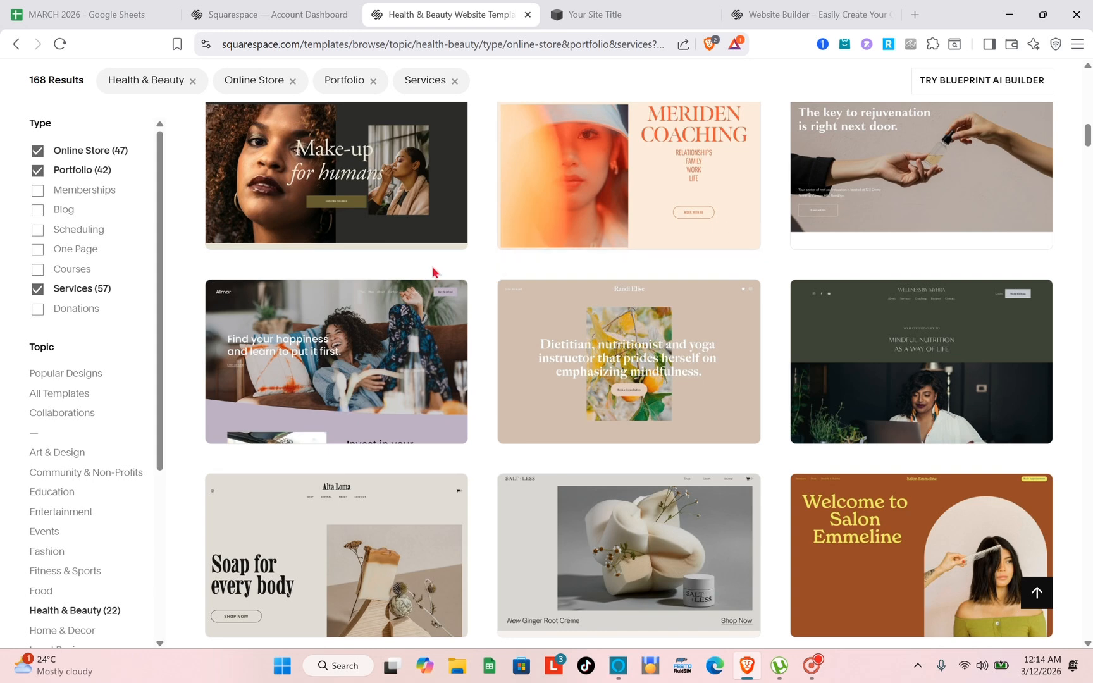
scroll(435, 274, "up", 5)
scroll(431, 271, "up", 5)
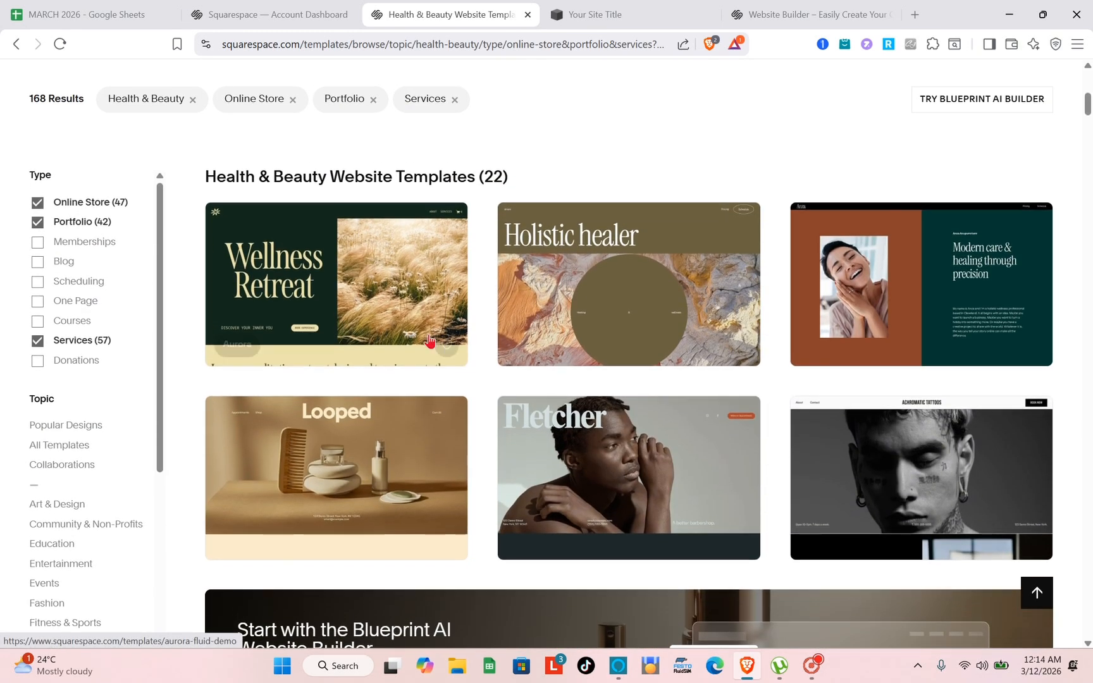
left_click(363, 491)
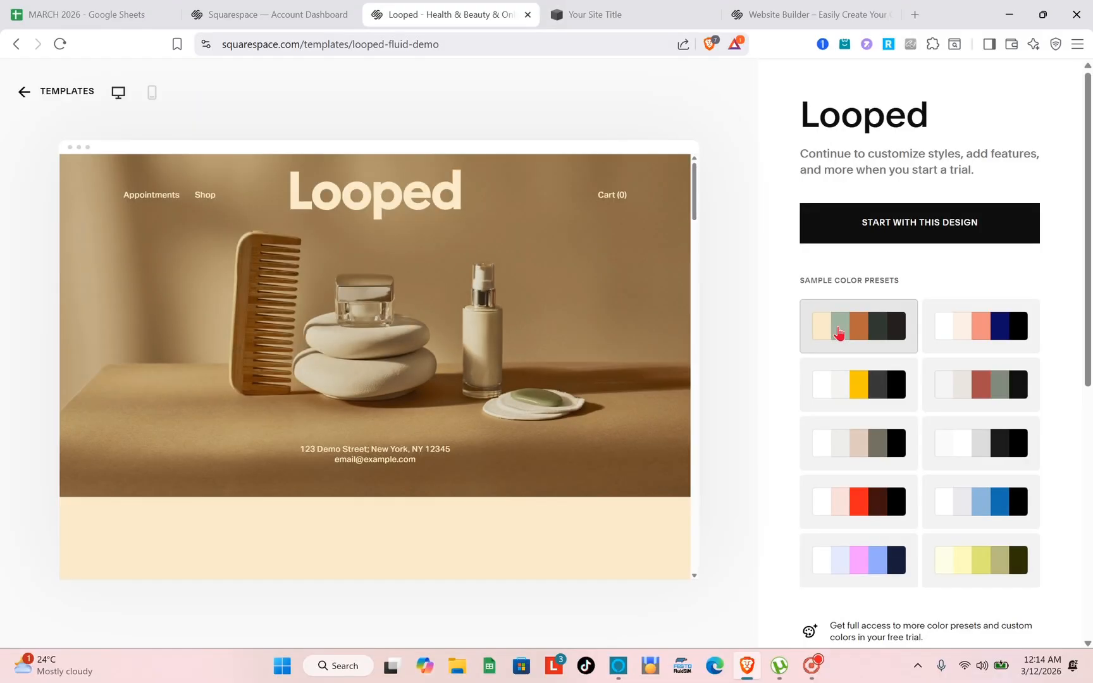
Try other sample color presets on the Looped template and return to its original cream, sage and terracotta preset
left_click(845, 394)
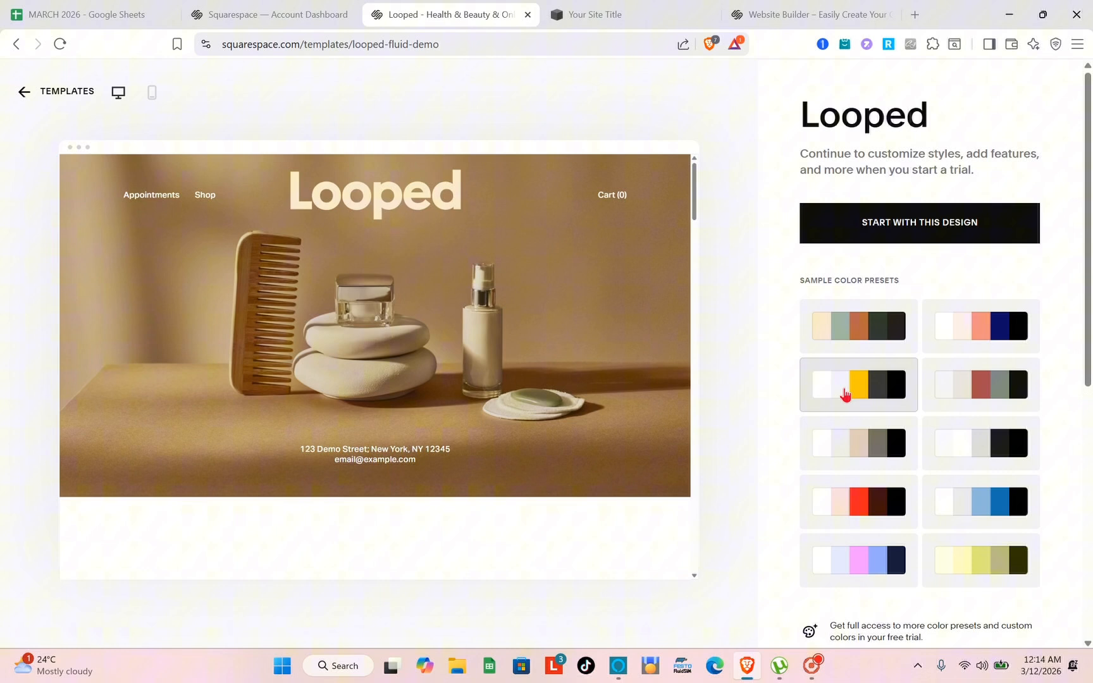
left_click(879, 483)
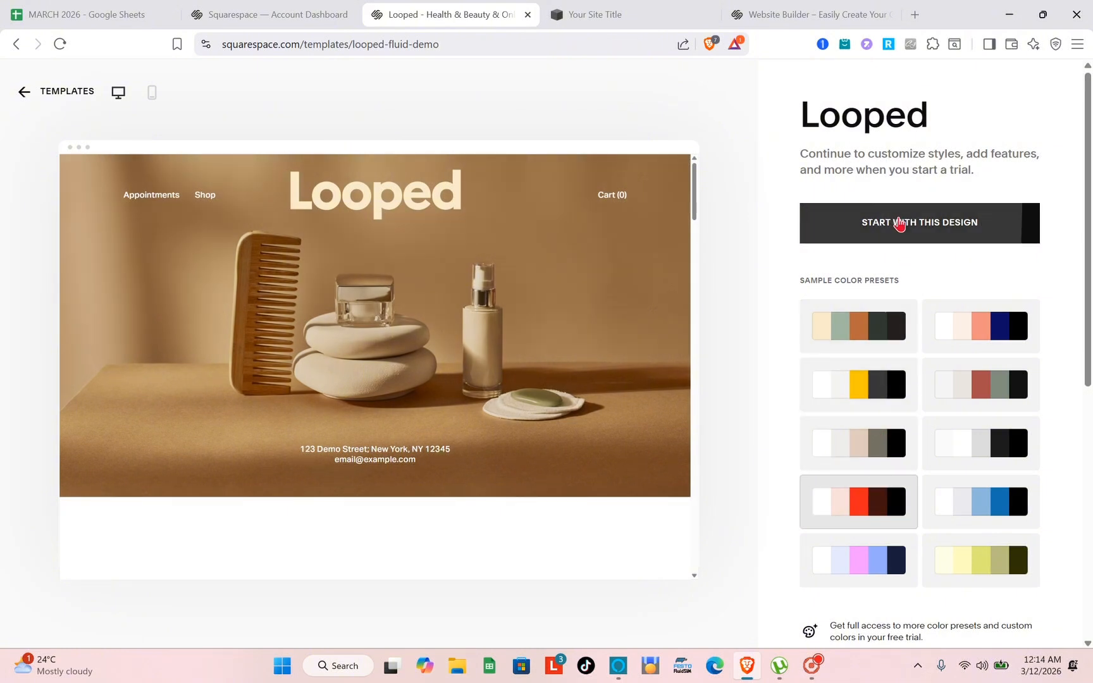
left_click(855, 316)
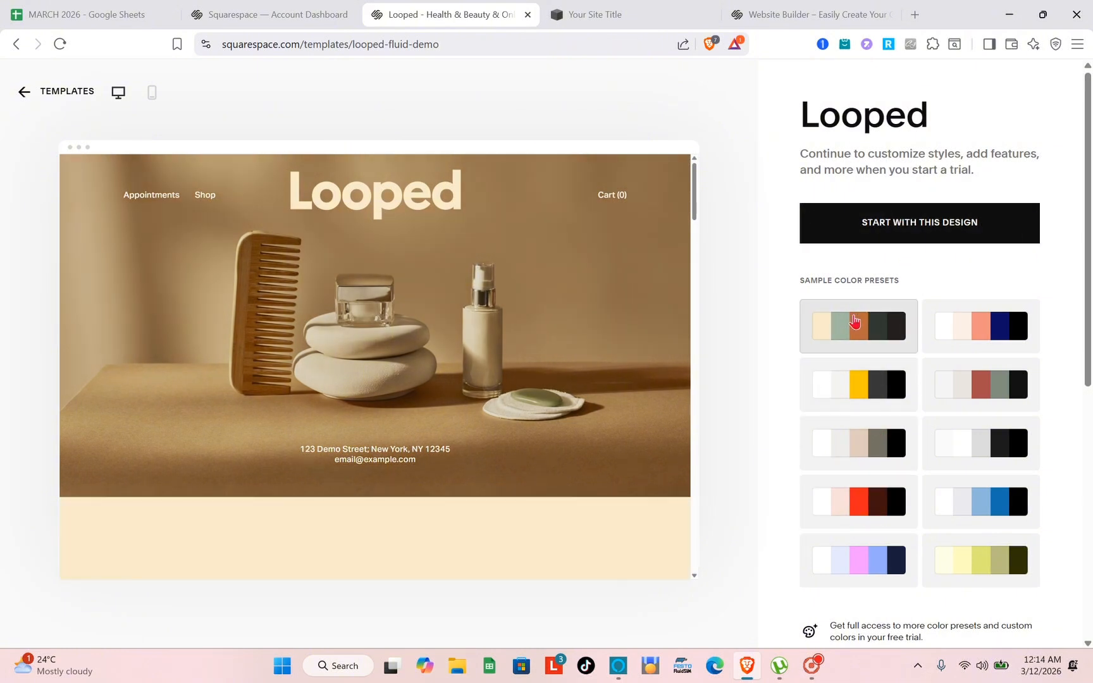
Start a new site with the Looped design and open the site for editing
left_click(862, 236)
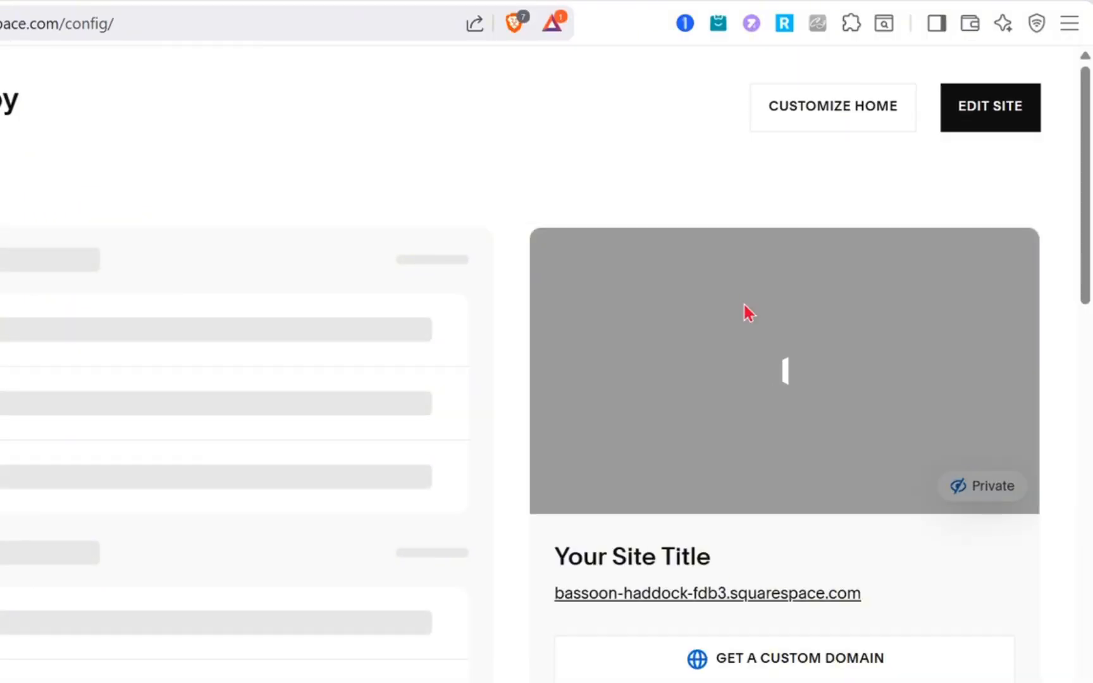
left_click(990, 124)
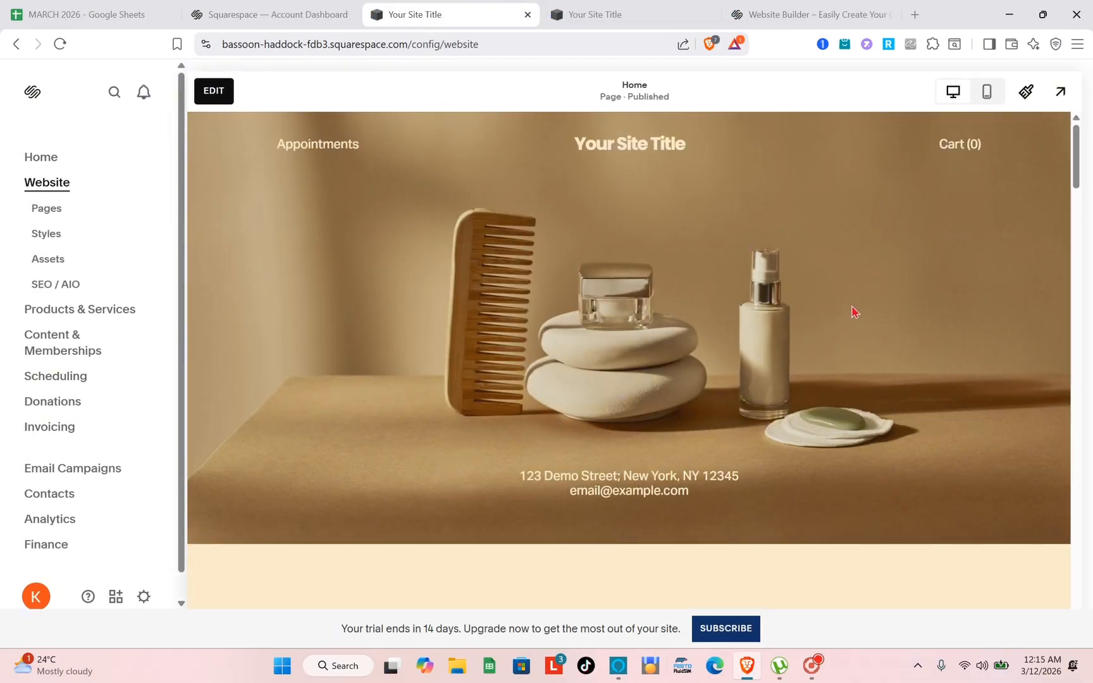
Review the home page's sections in the preview and switch the page to edit mode
scroll(851, 313, "down", 6)
scroll(851, 312, "down", 10)
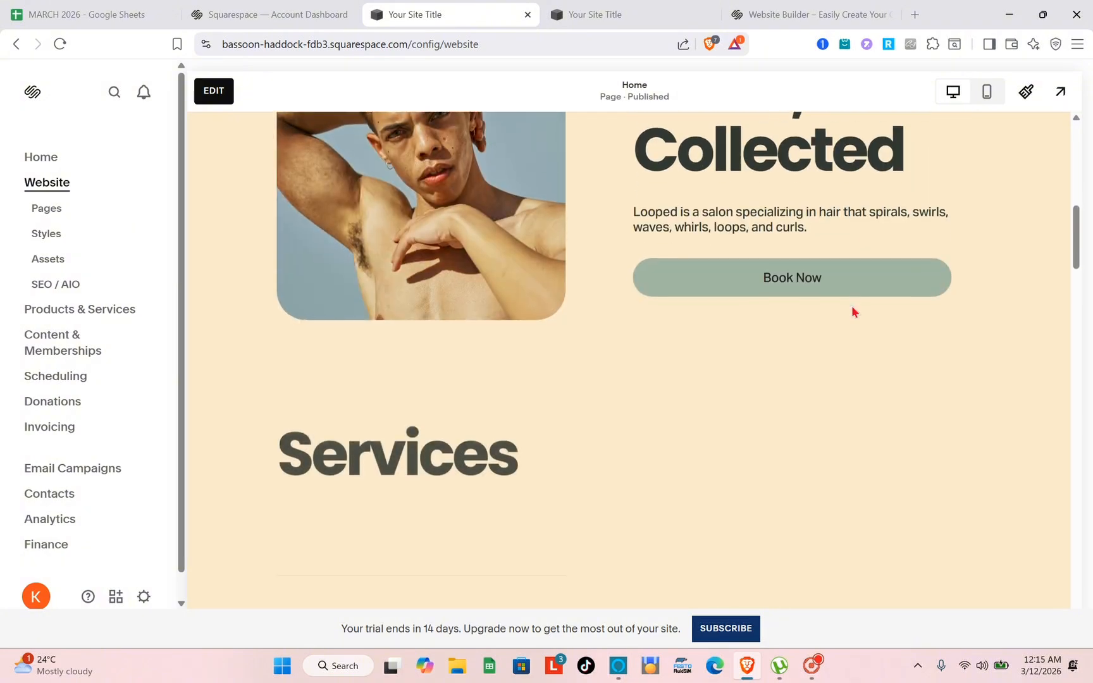
scroll(851, 312, "down", 10)
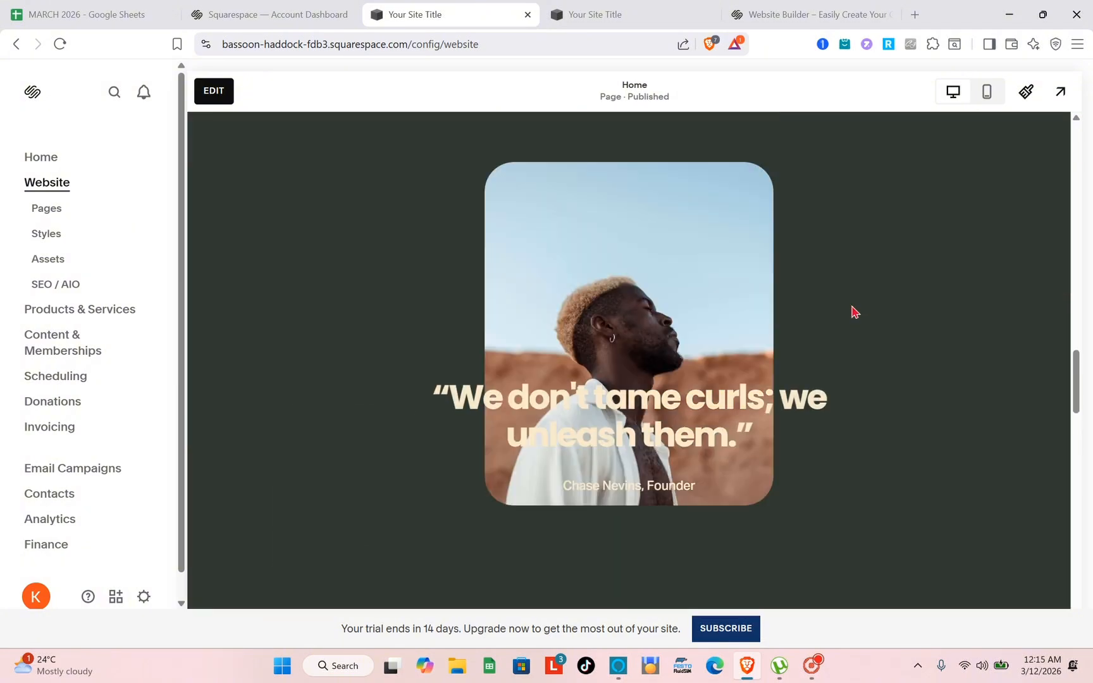
scroll(851, 313, "up", 15)
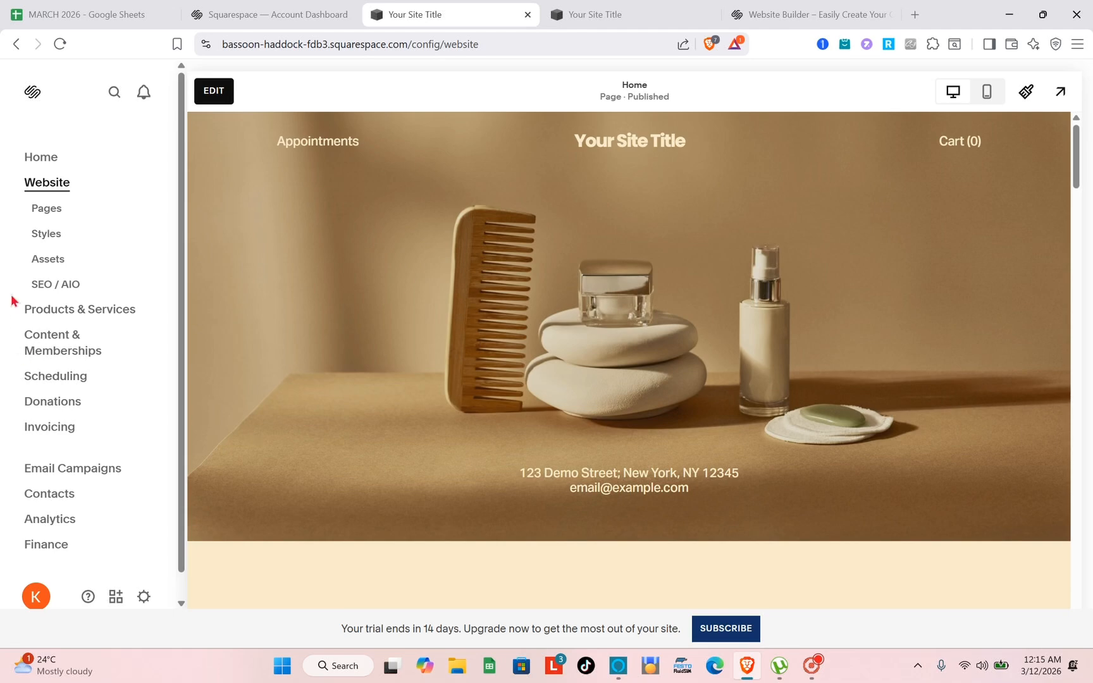
scroll(28, 287, "down", 1)
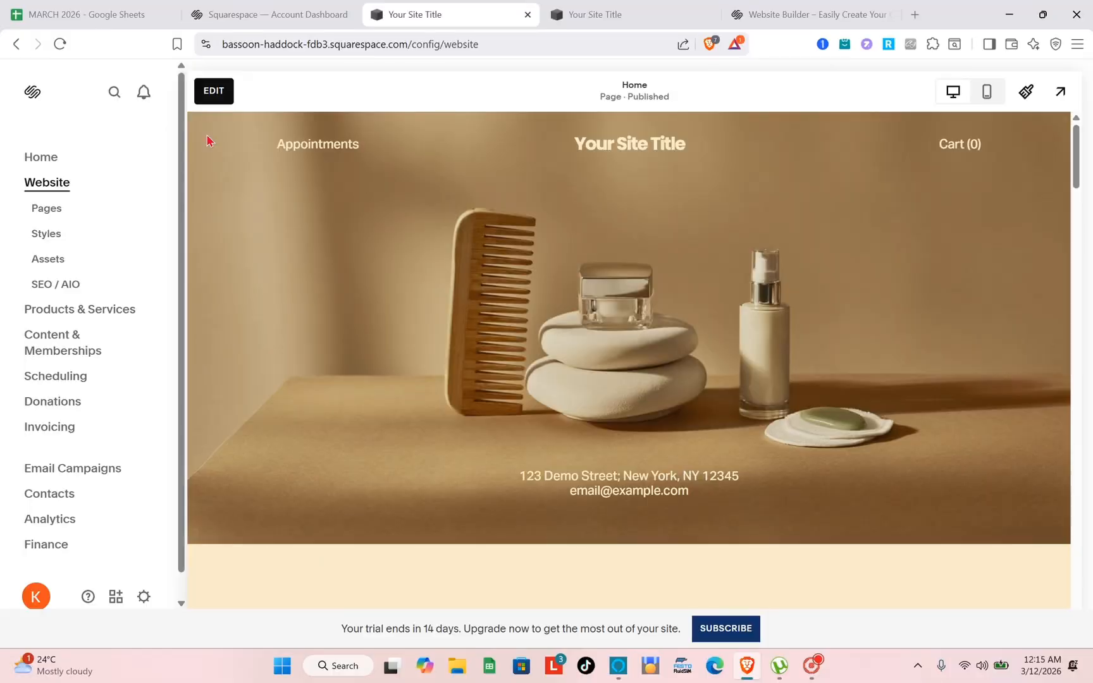
left_click(213, 90)
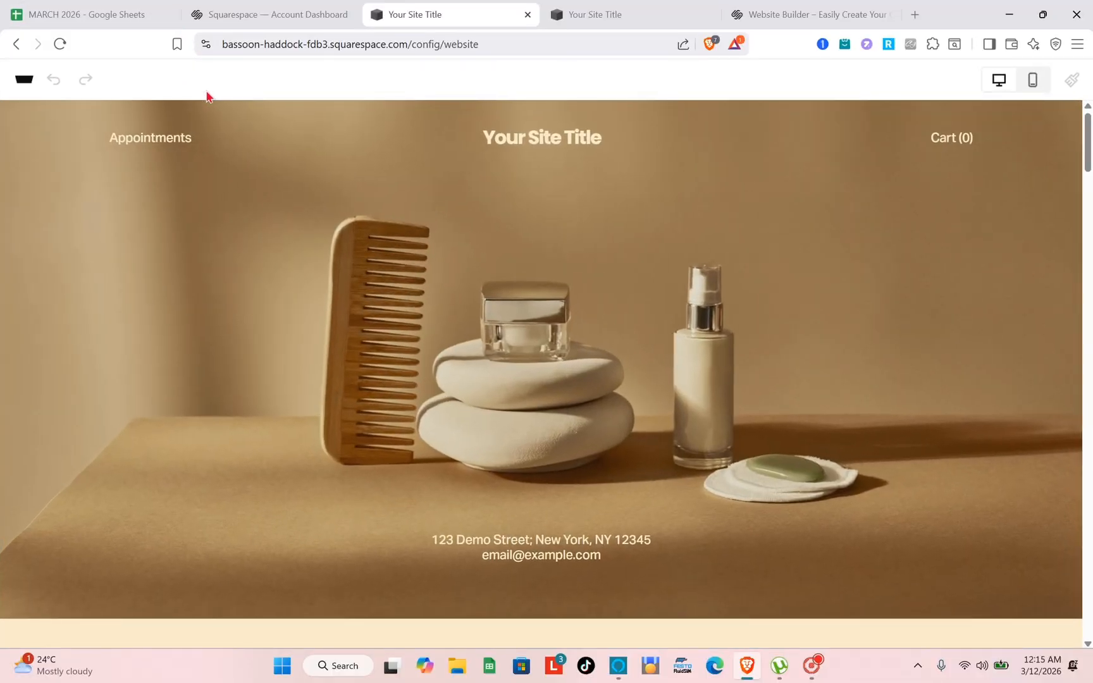
Look over the hero, introduction and Services sections of the home page in the editor
scroll(352, 277, "down", 10)
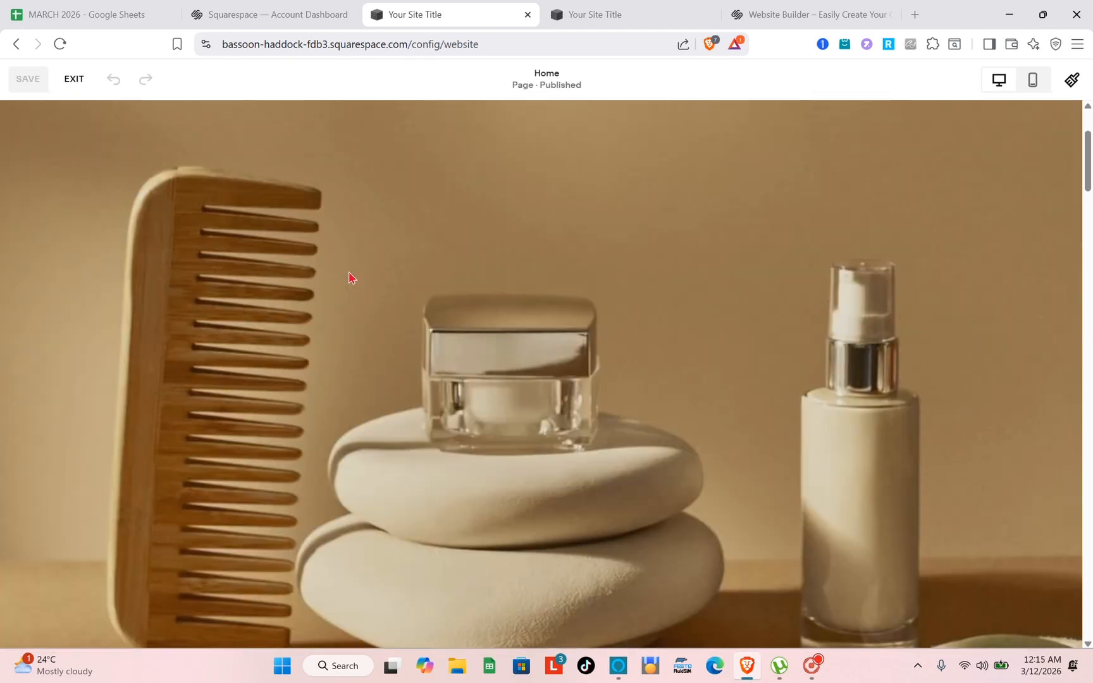
scroll(348, 271, "down", 3)
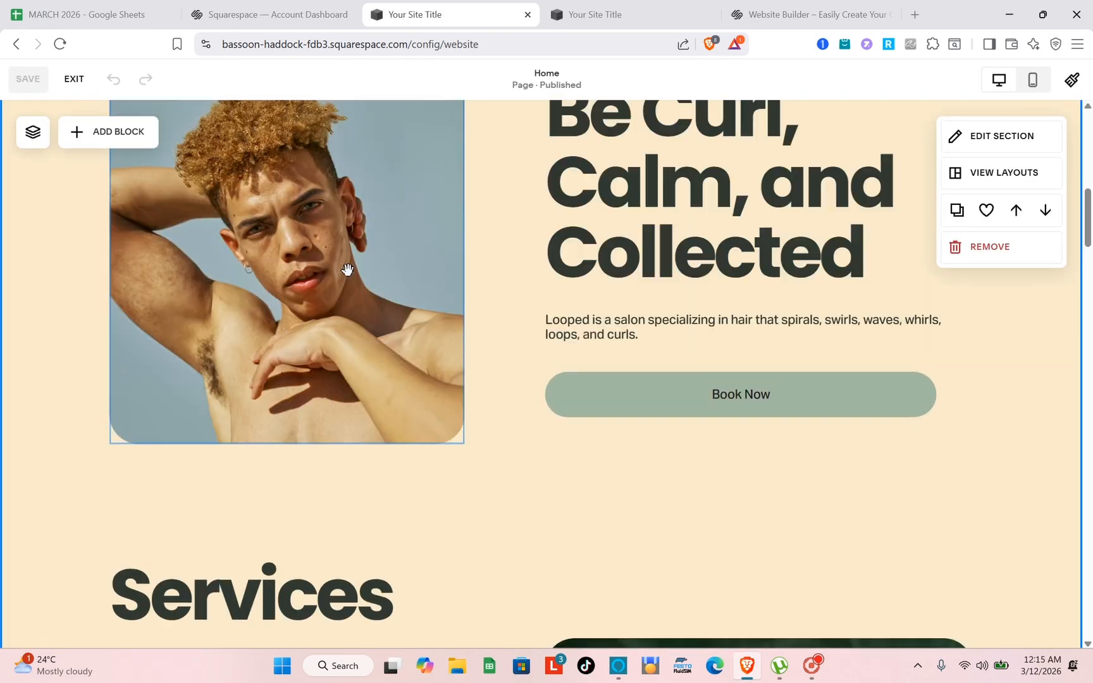
scroll(348, 270, "up", 3)
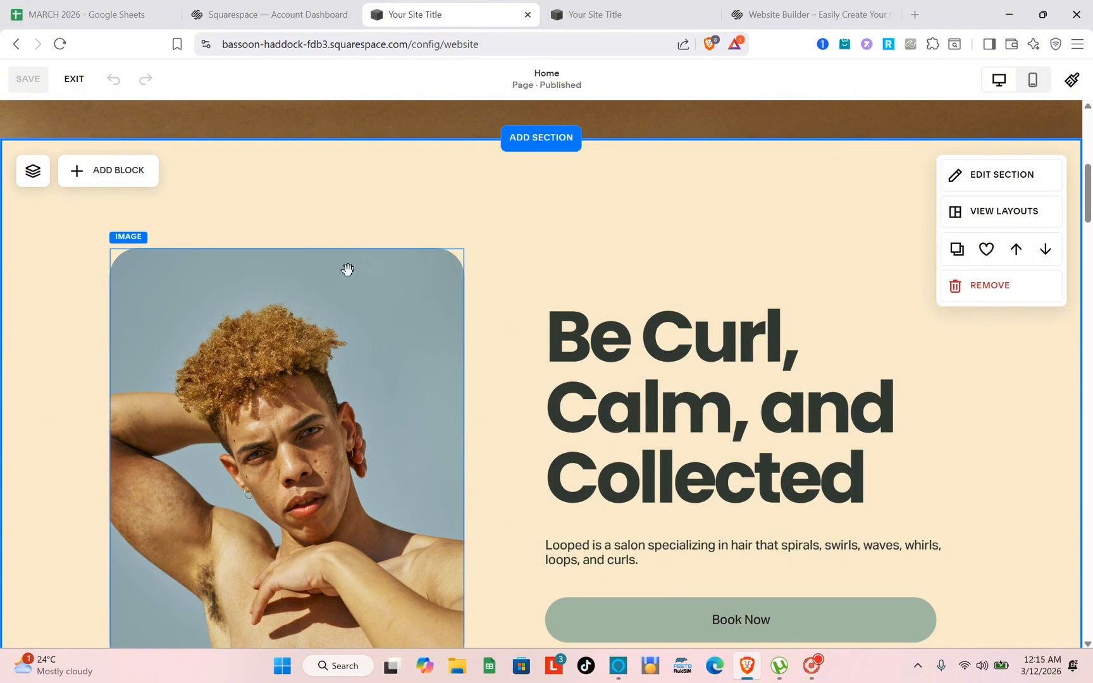
scroll(348, 272, "up", 5)
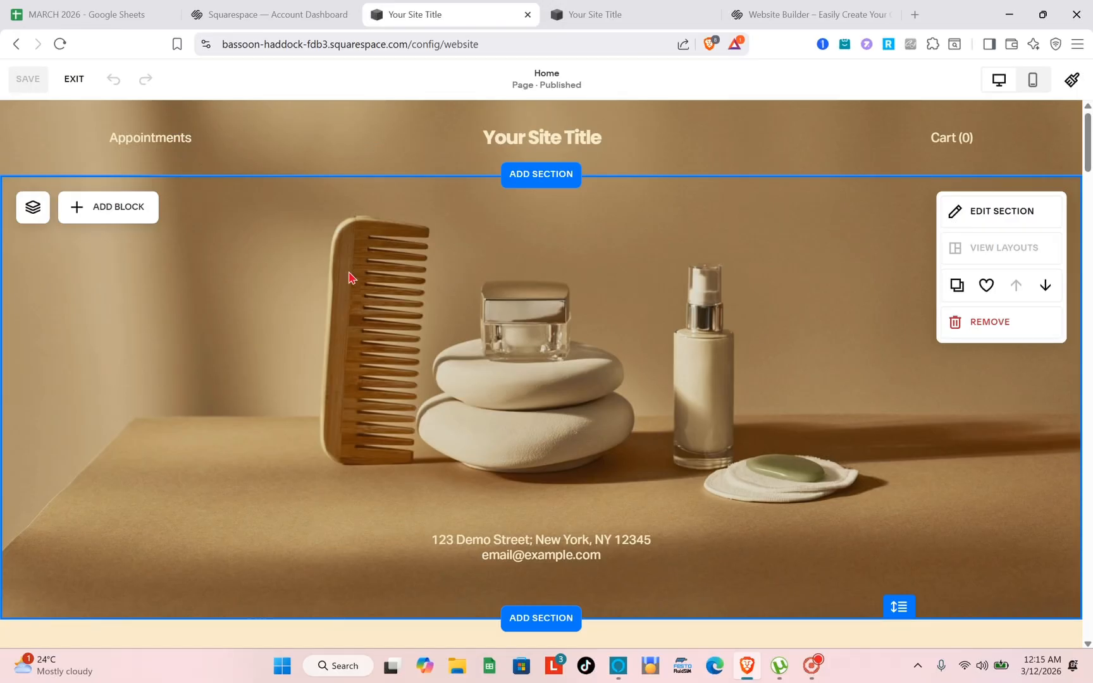
Start adding a section directly below the hero and show the Images section designs
scroll(349, 277, "down", 4)
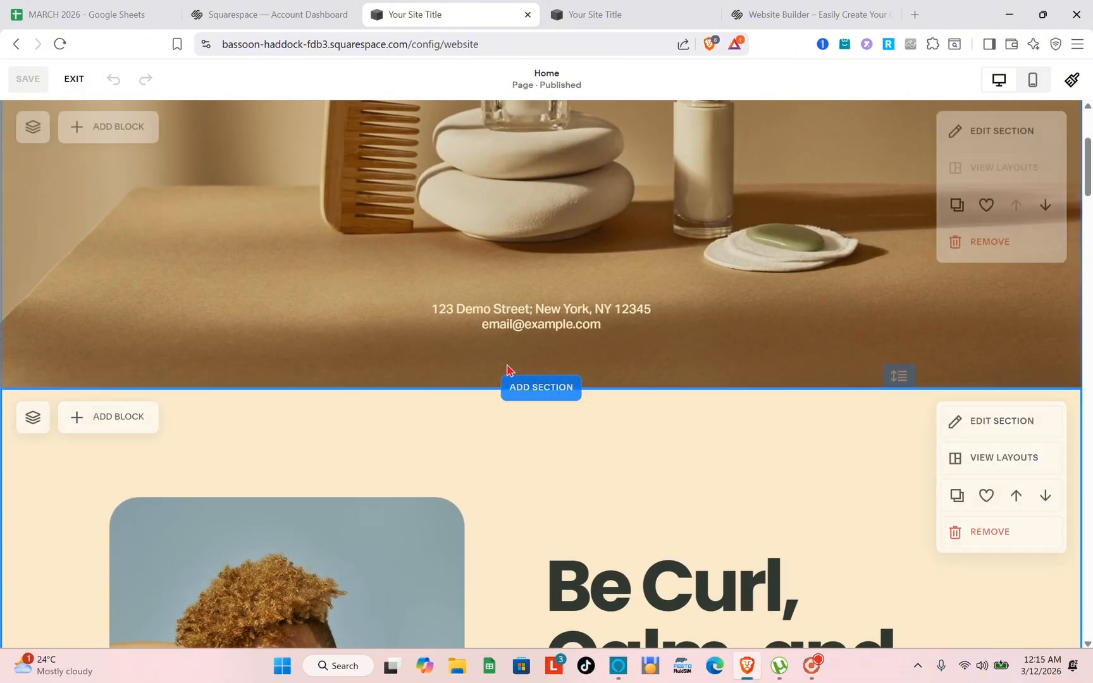
left_click(539, 388)
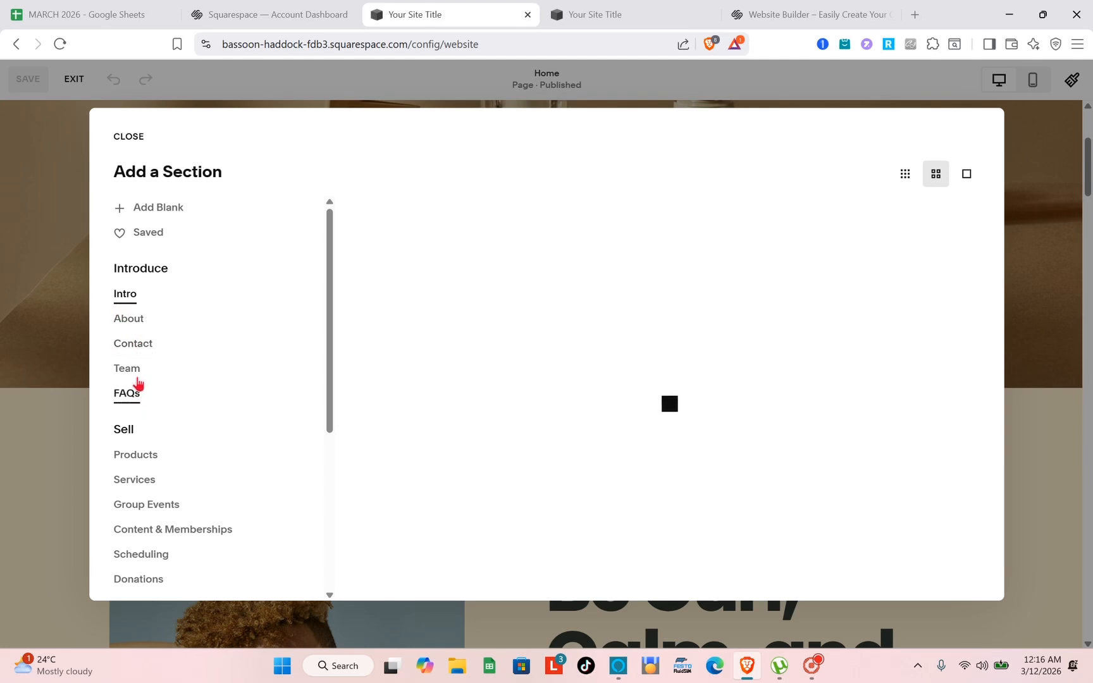
left_click(135, 455)
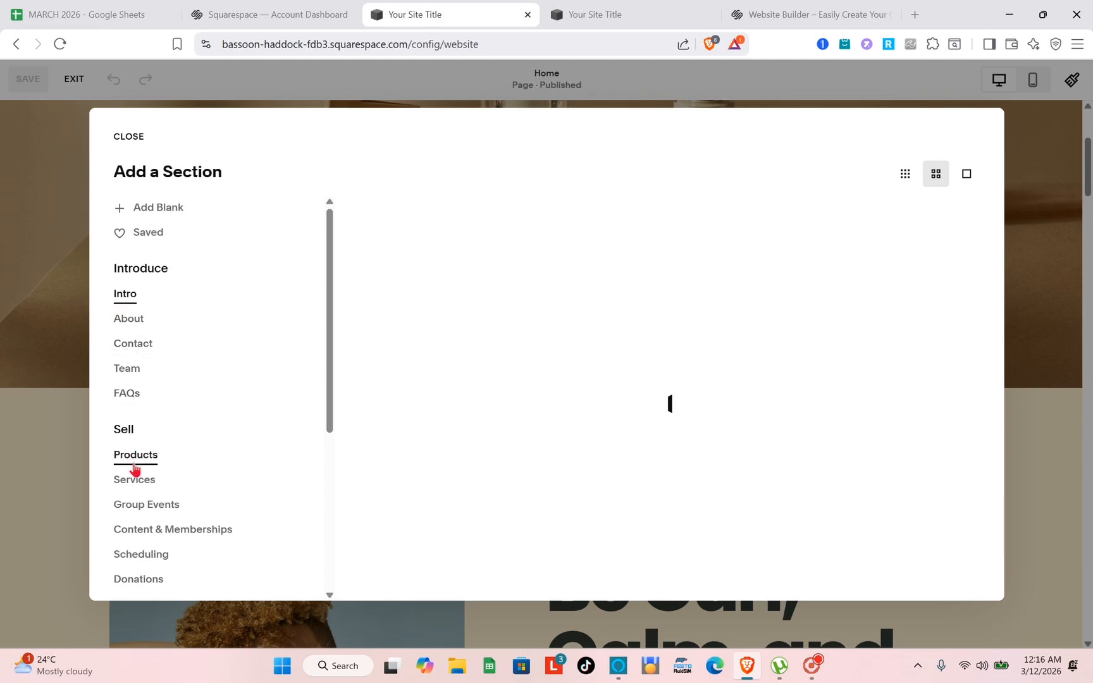
scroll(135, 468, "down", 2)
scroll(134, 468, "down", 3)
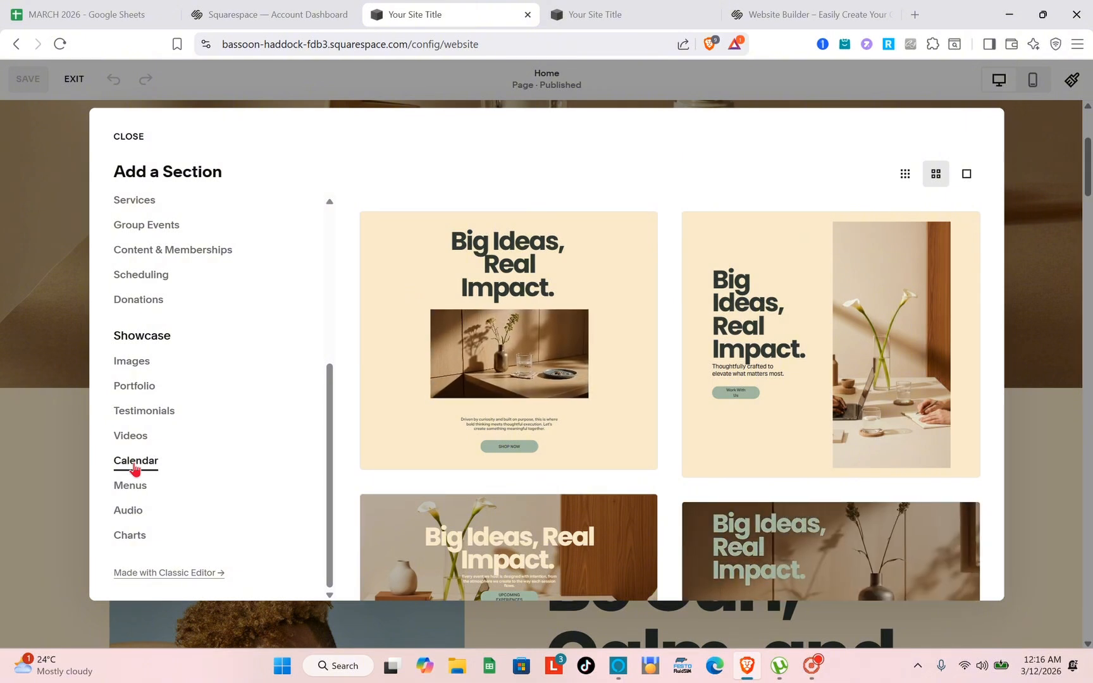
left_click(139, 368)
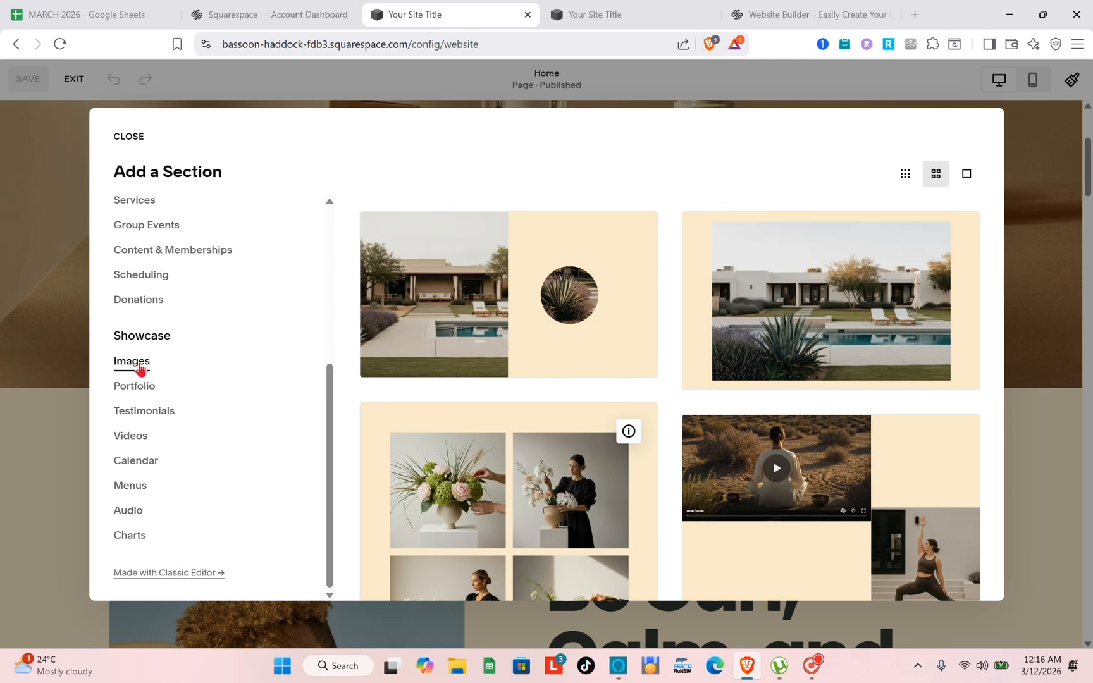
Look through the Images designs and add the full-width strip of five side-by-side photos below the hero
scroll(500, 329, "down", 3)
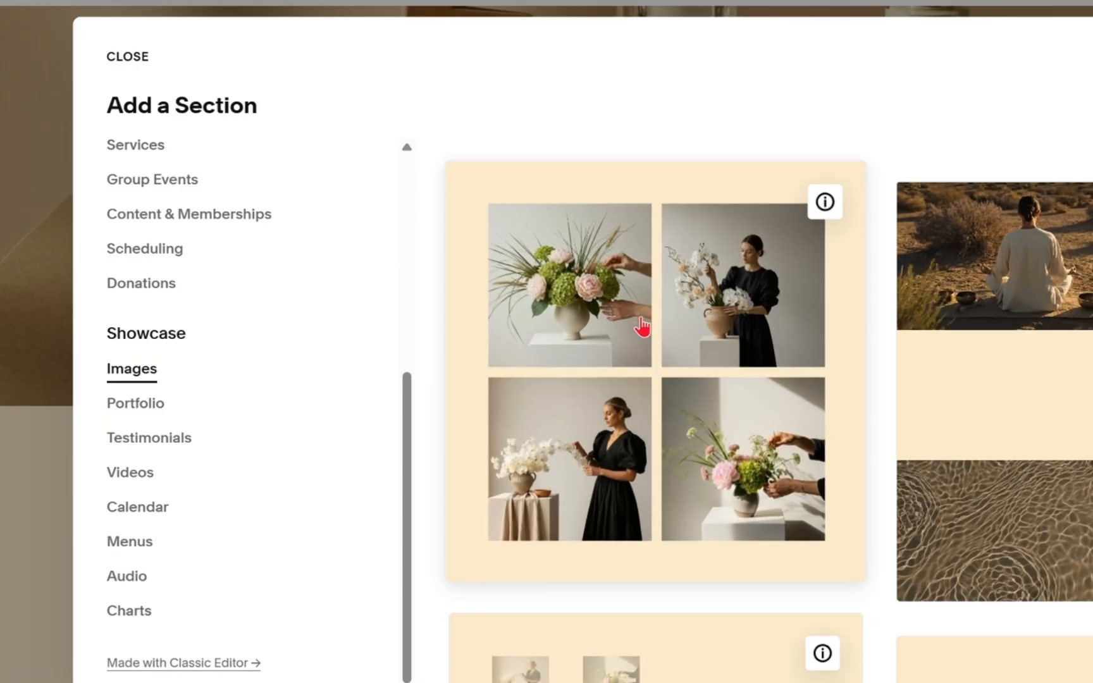
scroll(642, 325, "down", 5)
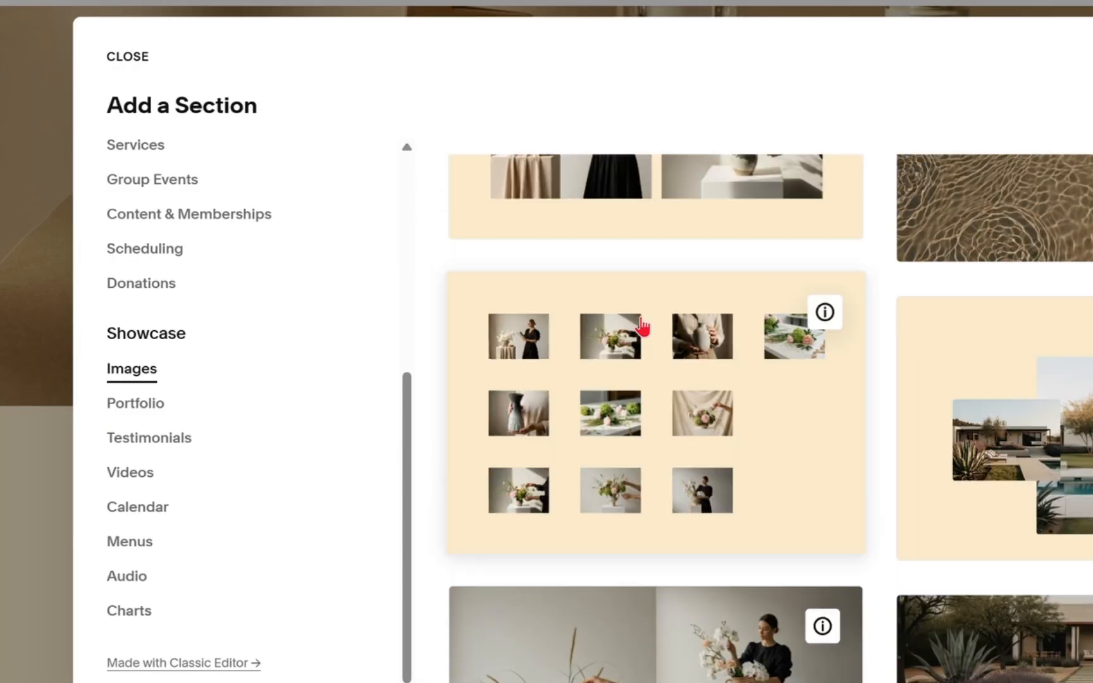
scroll(642, 325, "down", 5)
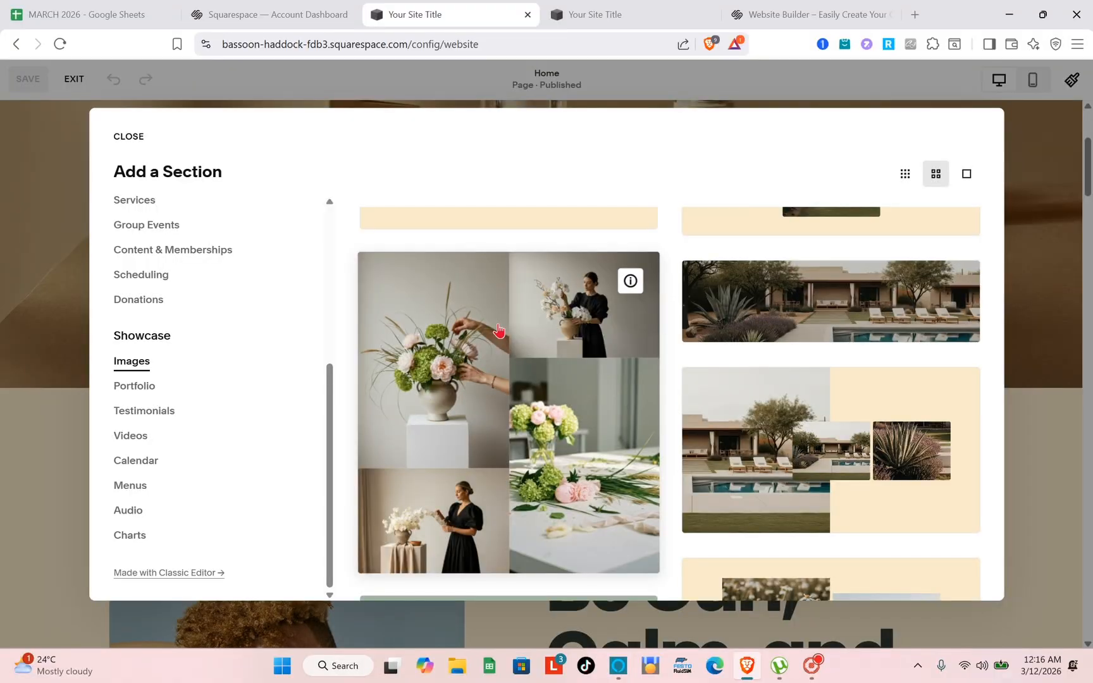
scroll(605, 391, "down", 6)
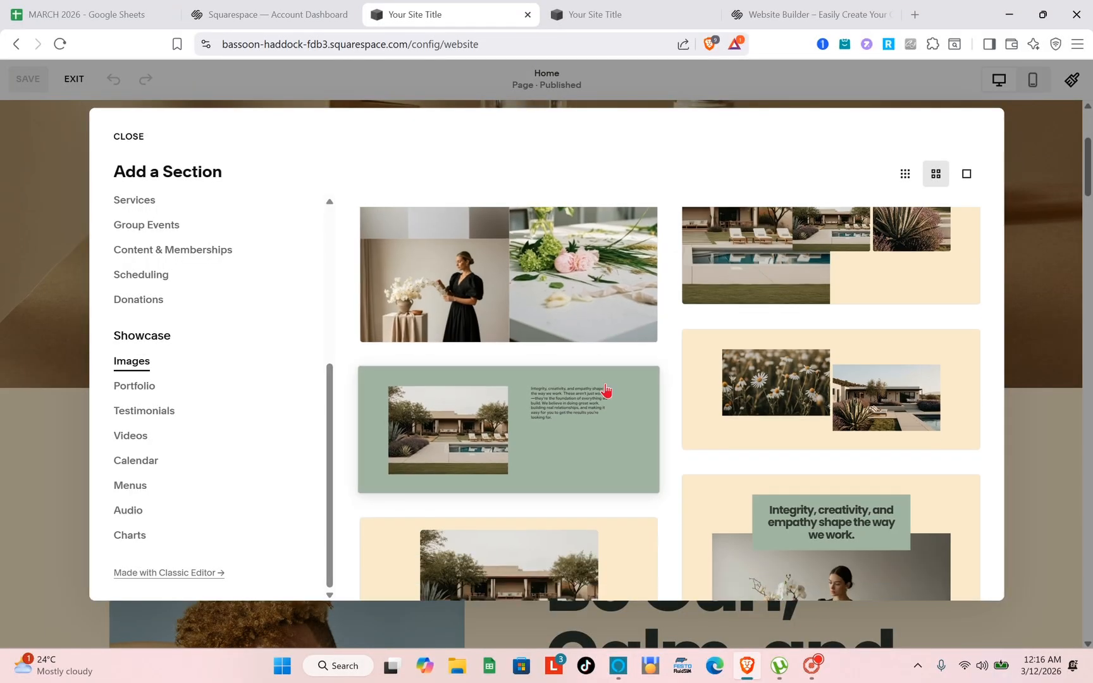
scroll(605, 391, "down", 8)
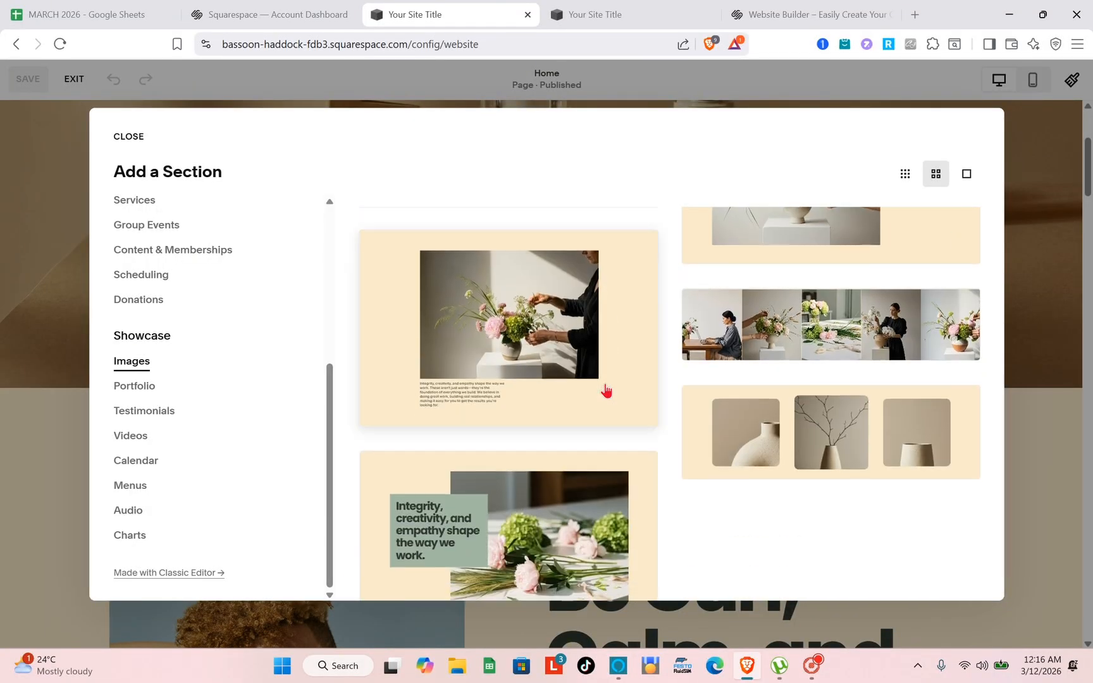
scroll(605, 391, "up", 1)
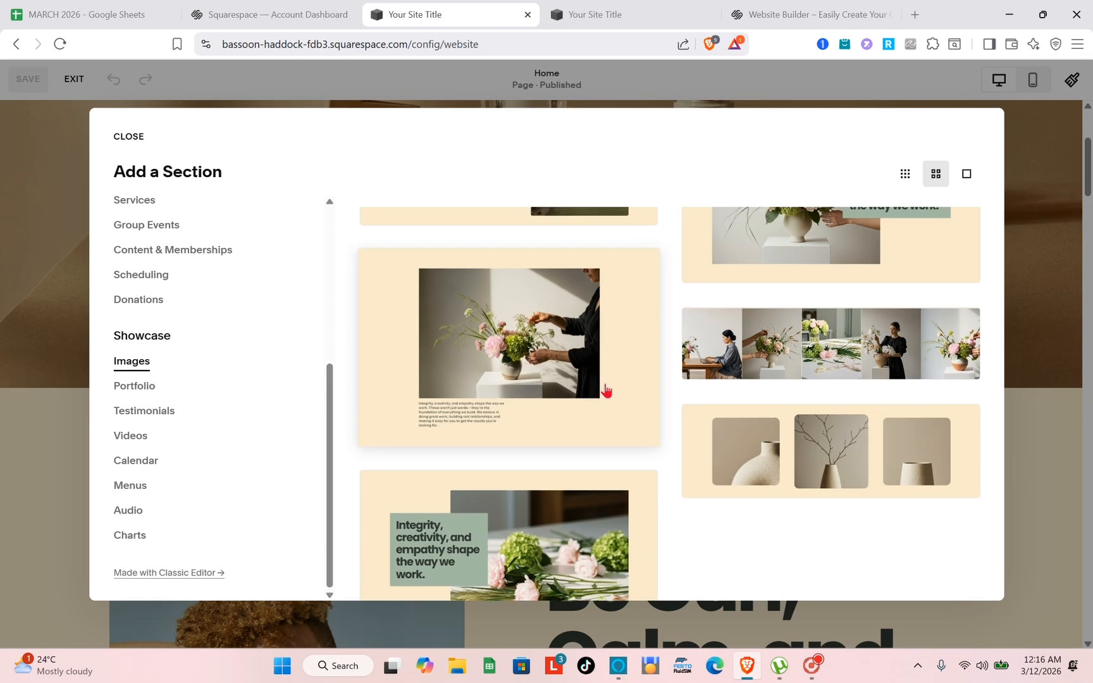
left_click(766, 365)
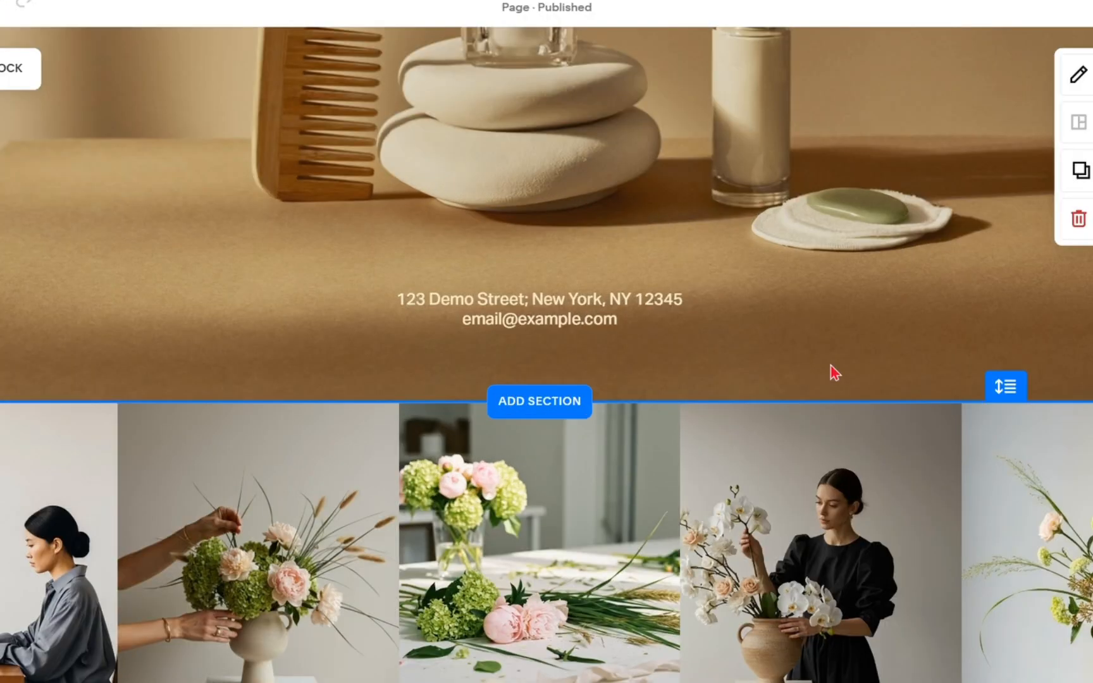
View the alternative layouts offered for the five-photo section and close them without choosing one
scroll(765, 365, "down", 4)
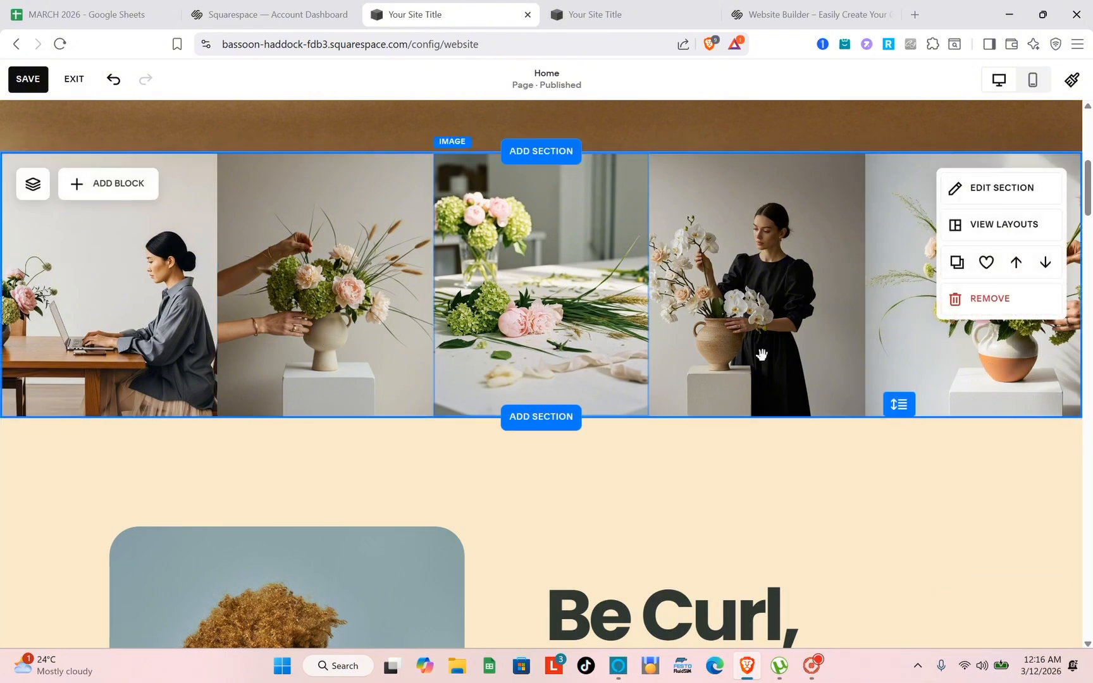
left_click(972, 223)
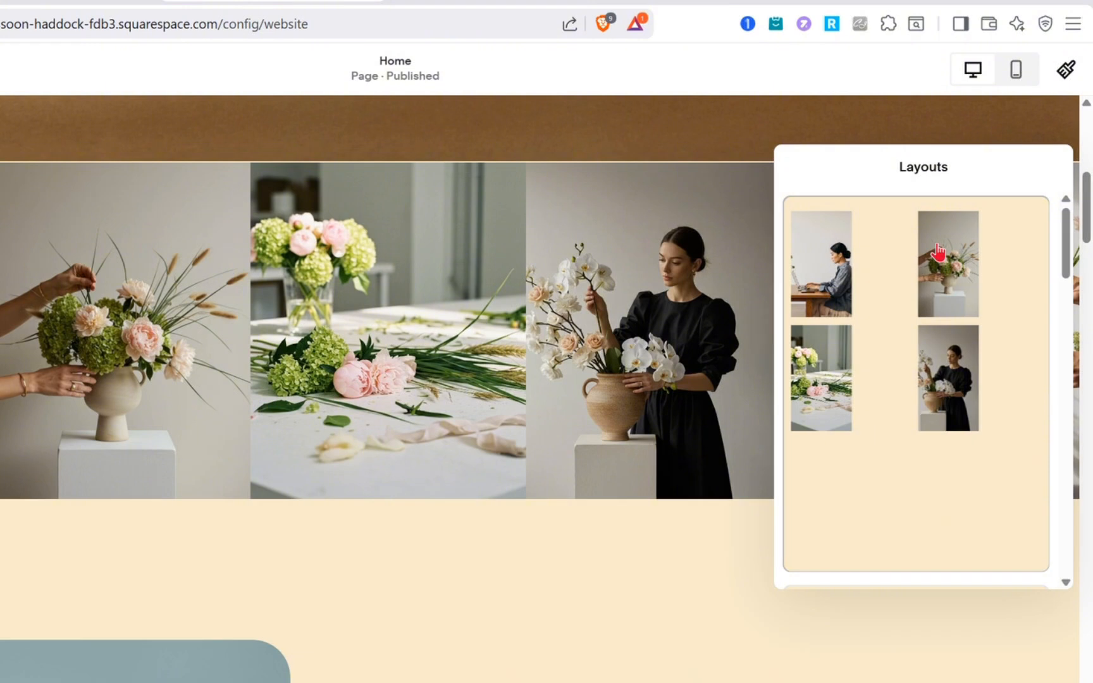
left_click(696, 184)
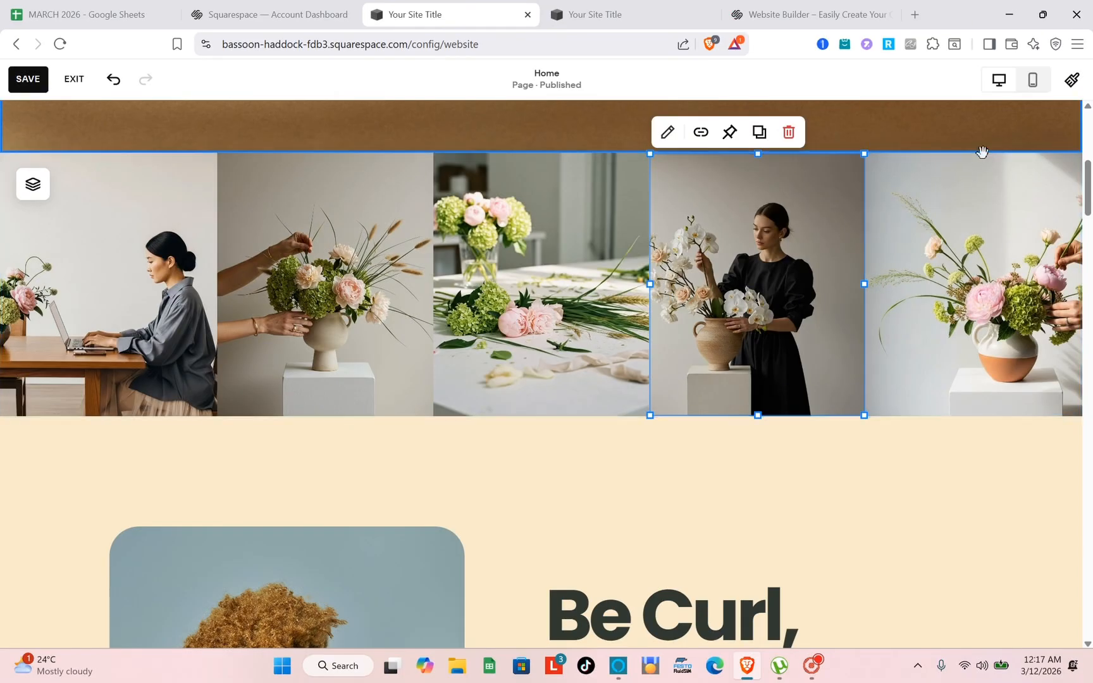
left_click(996, 469)
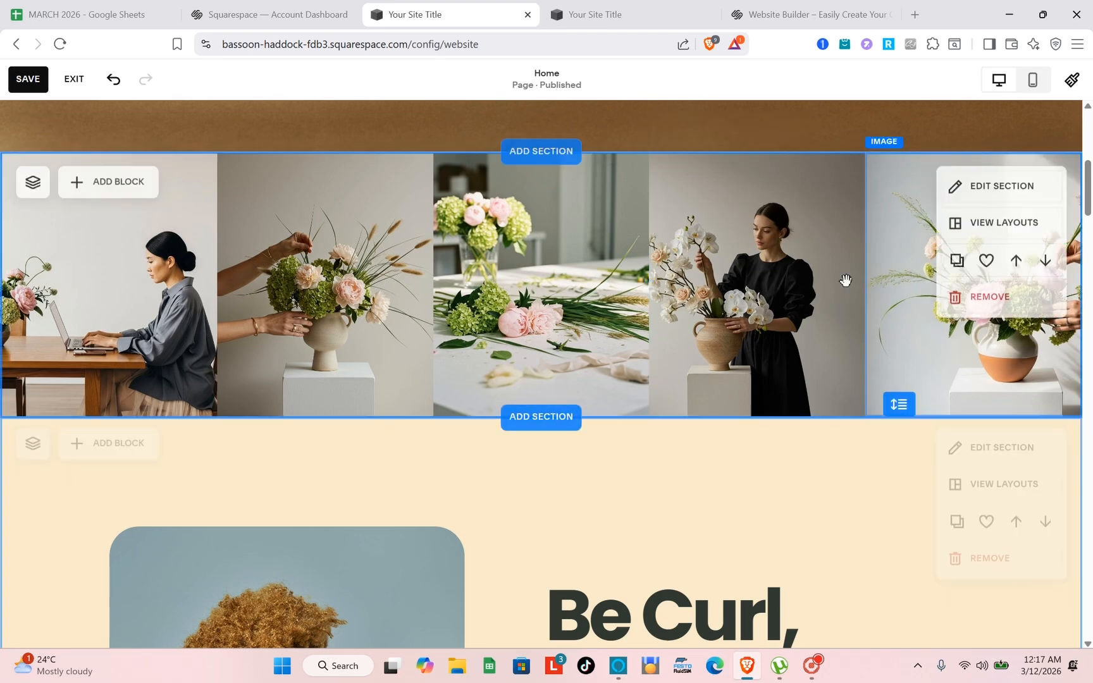
Open the five-photo section's design settings for editing
left_click(994, 201)
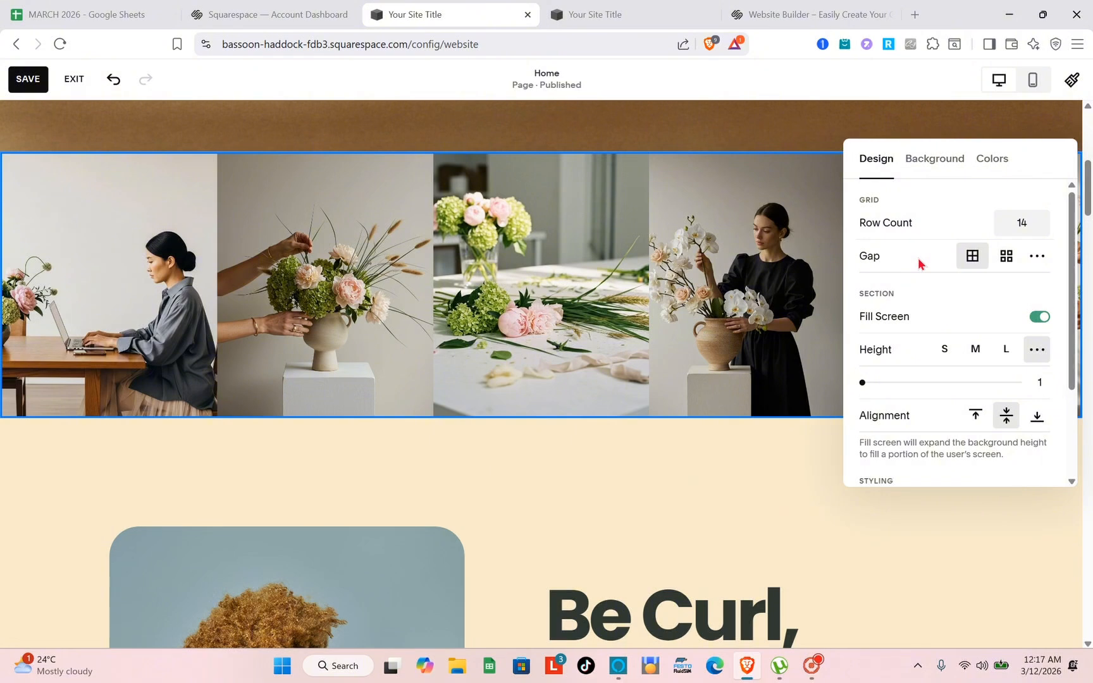
scroll(918, 263, "down", 1)
scroll(918, 263, "up", 1)
Try a grid gap between the five photos and return the section to no gap
left_click(995, 265)
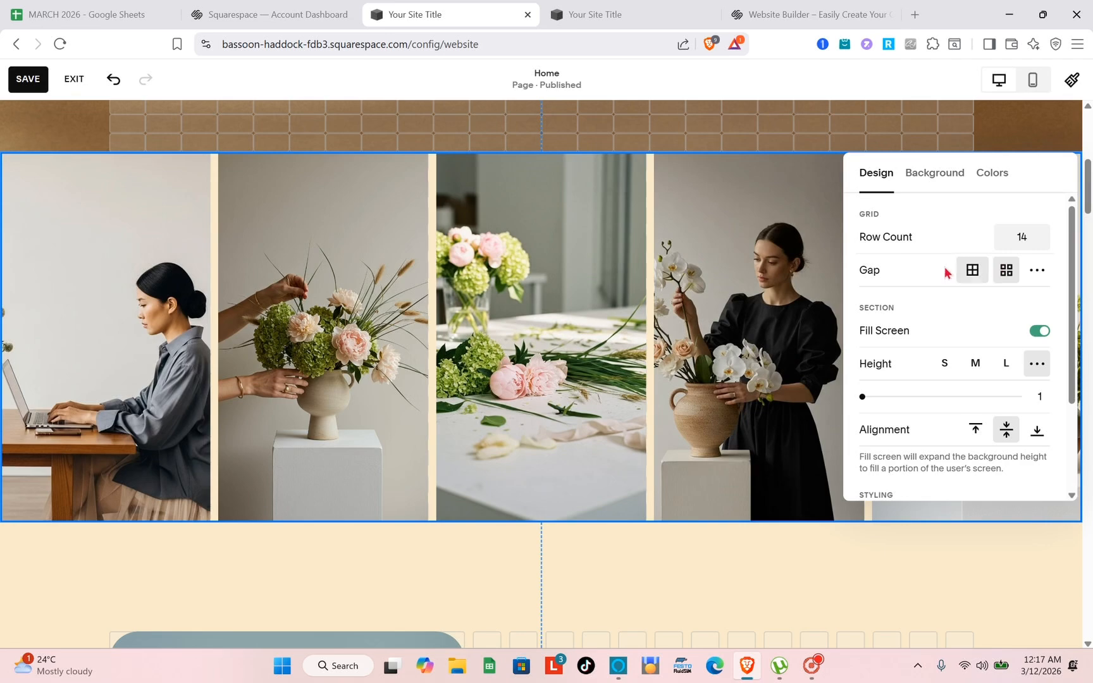
left_click(971, 278)
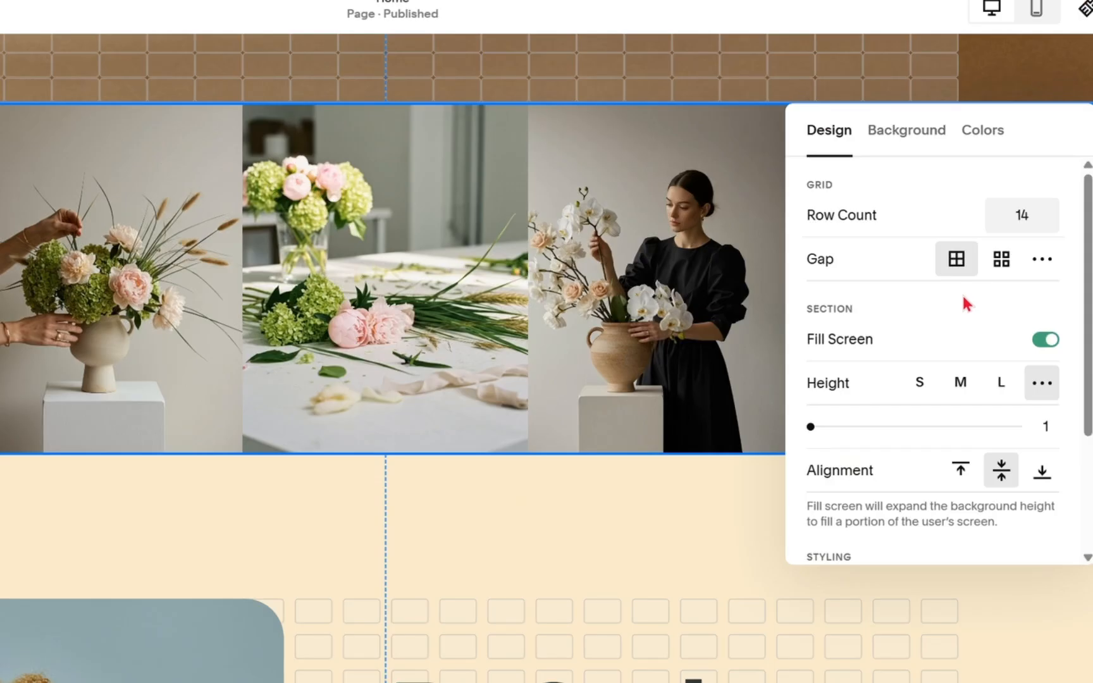
scroll(966, 304, "down", 1)
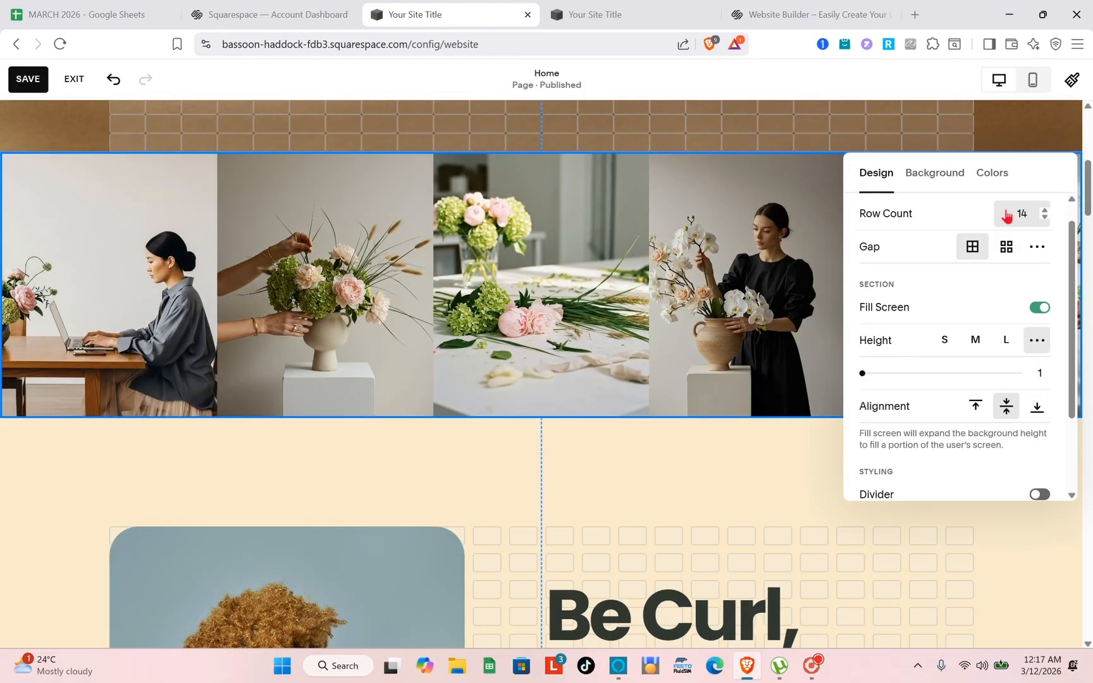
left_click(1020, 215)
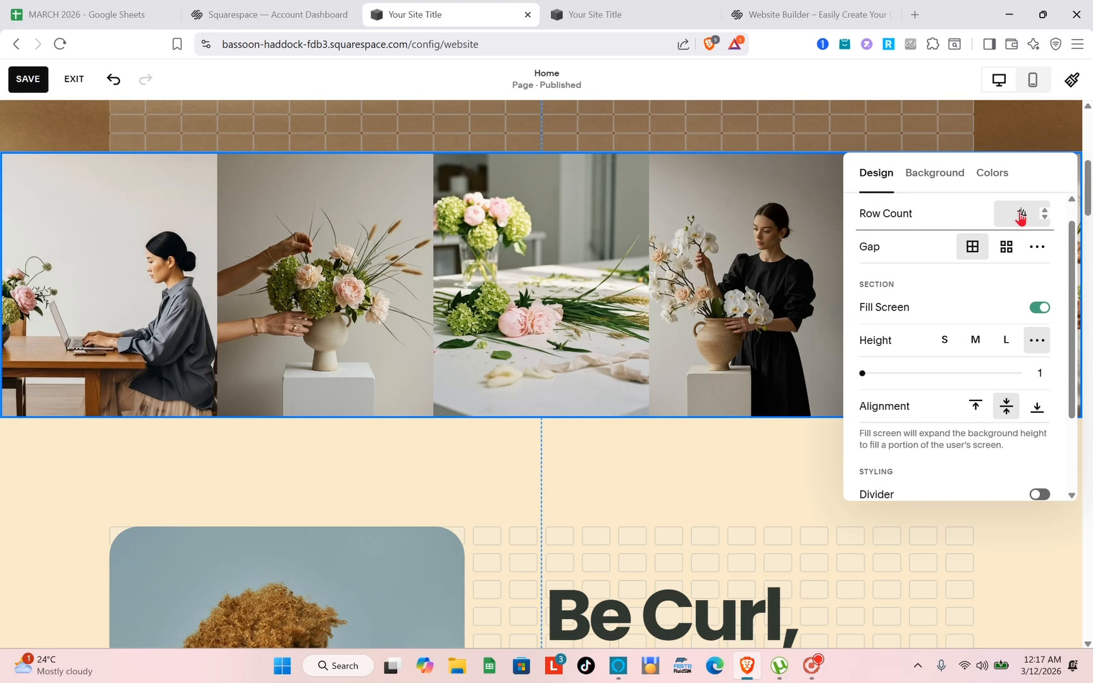
Turn the five-photo section's Fill Screen option off and back on
scroll(1020, 215, "down", 3)
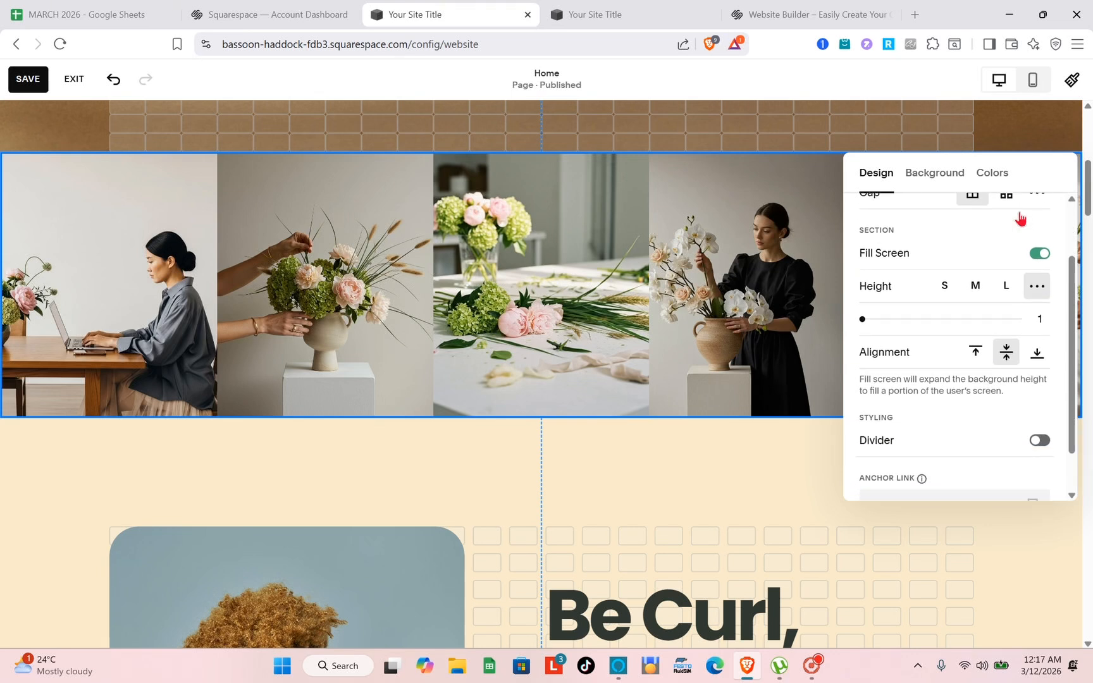
scroll(1022, 215, "up", 1)
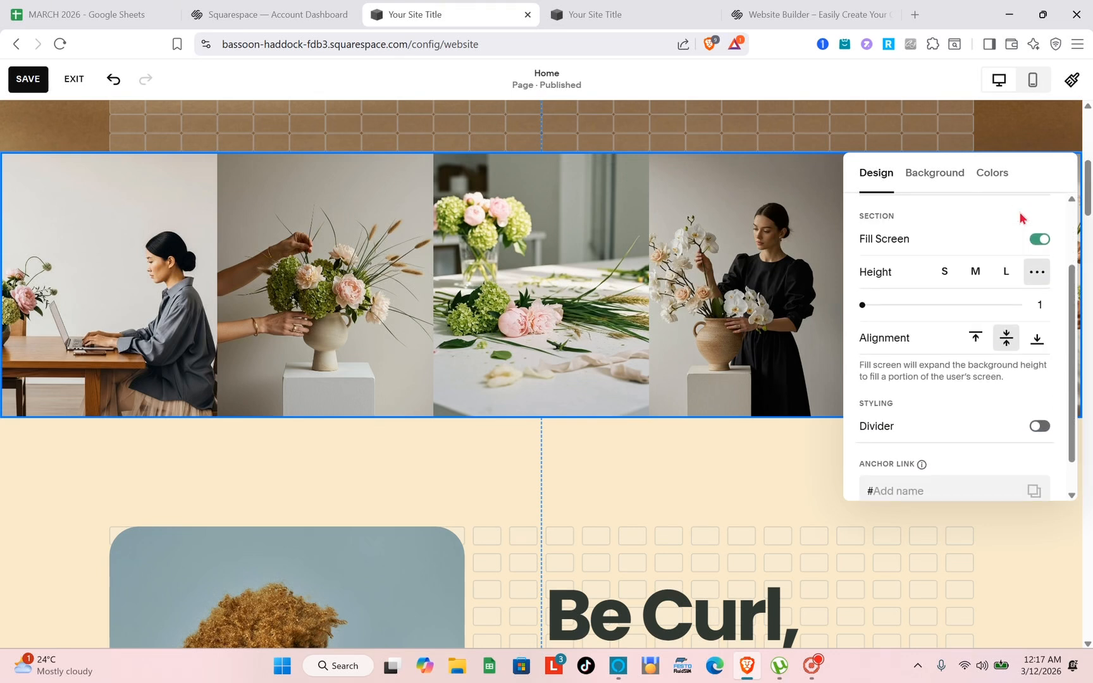
left_click(1043, 243)
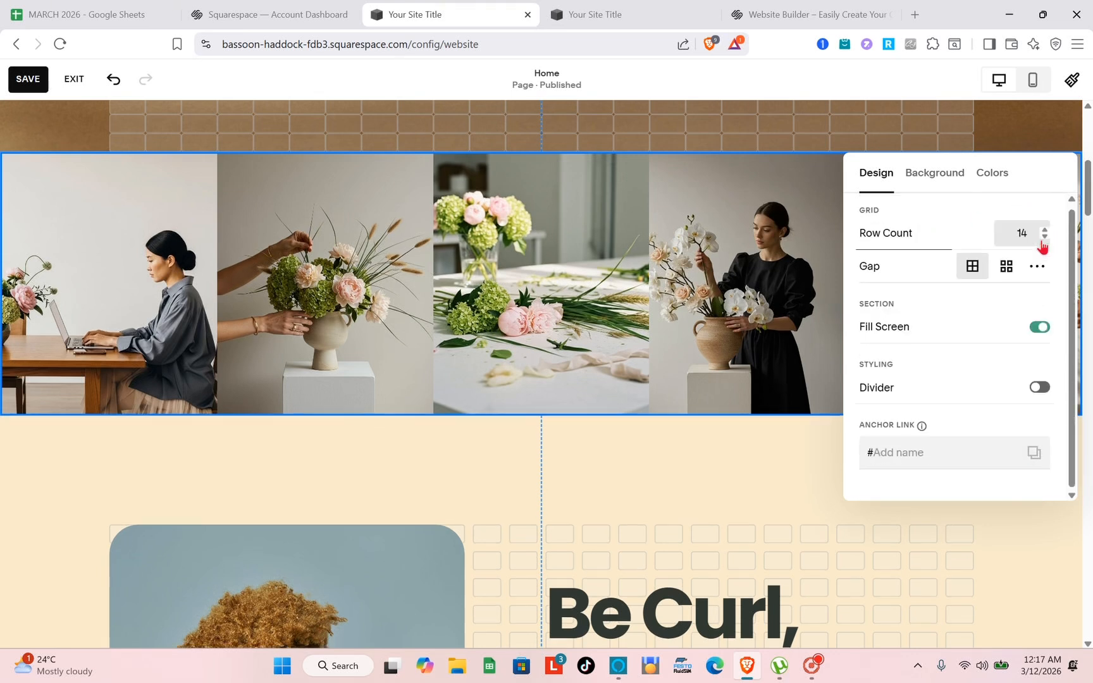
left_click(1041, 328)
scroll(1042, 326, "down", 3)
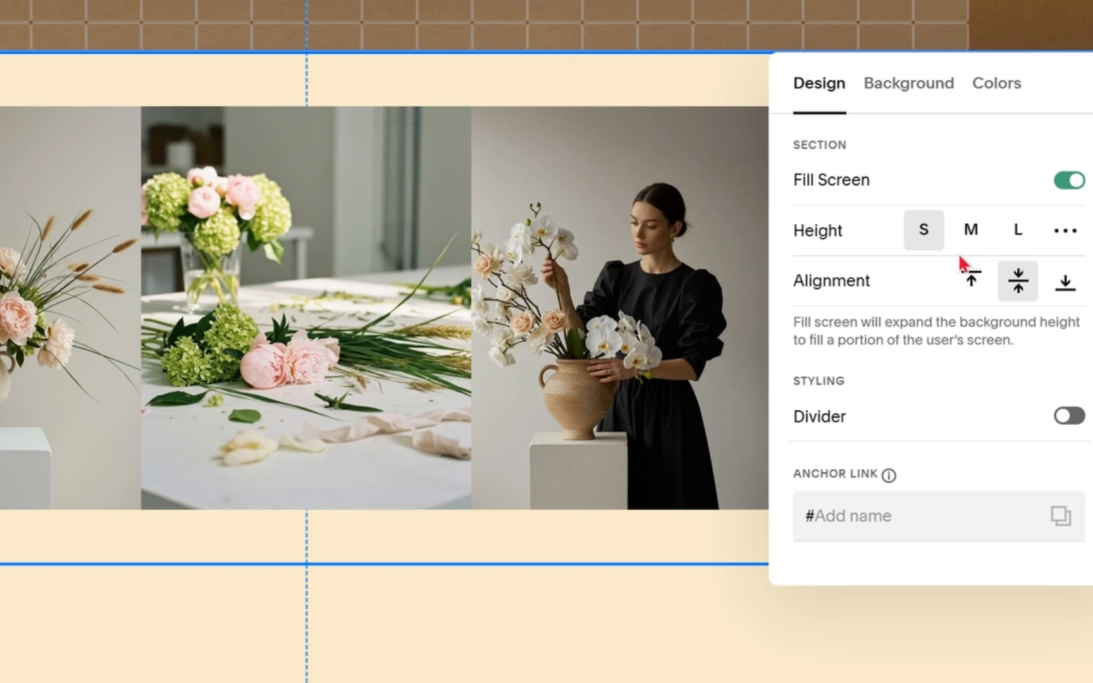
Try bottom and top alignment for the five-photo section's content and return it to middle alignment
scroll(959, 257, "down", 1)
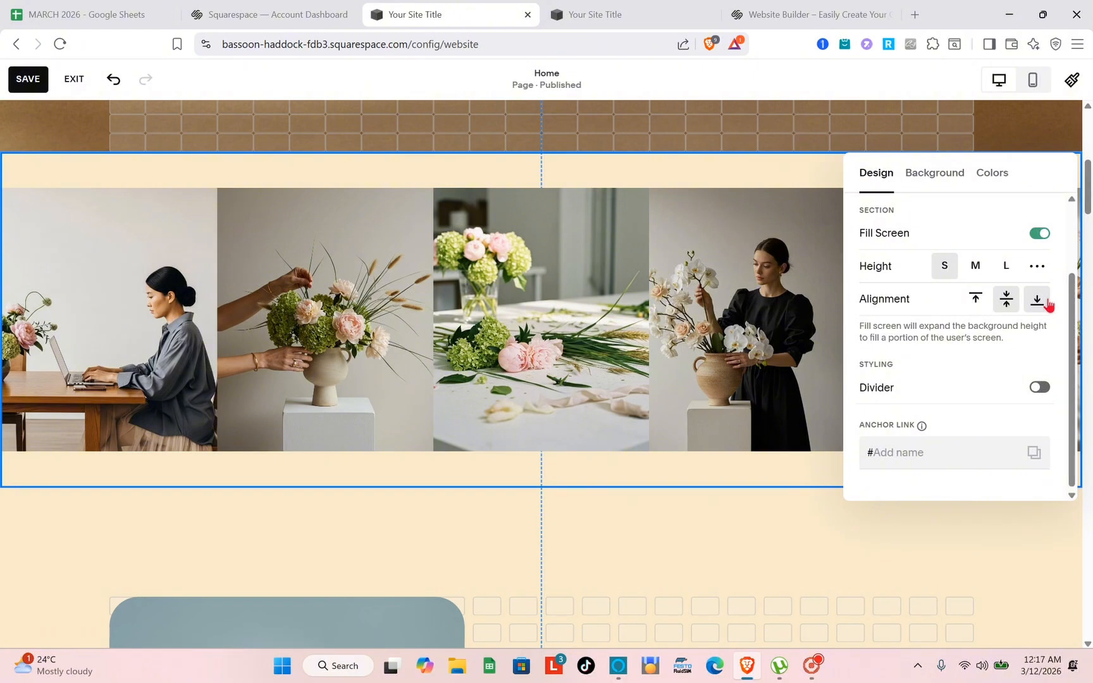
left_click(1047, 305)
left_click(1006, 302)
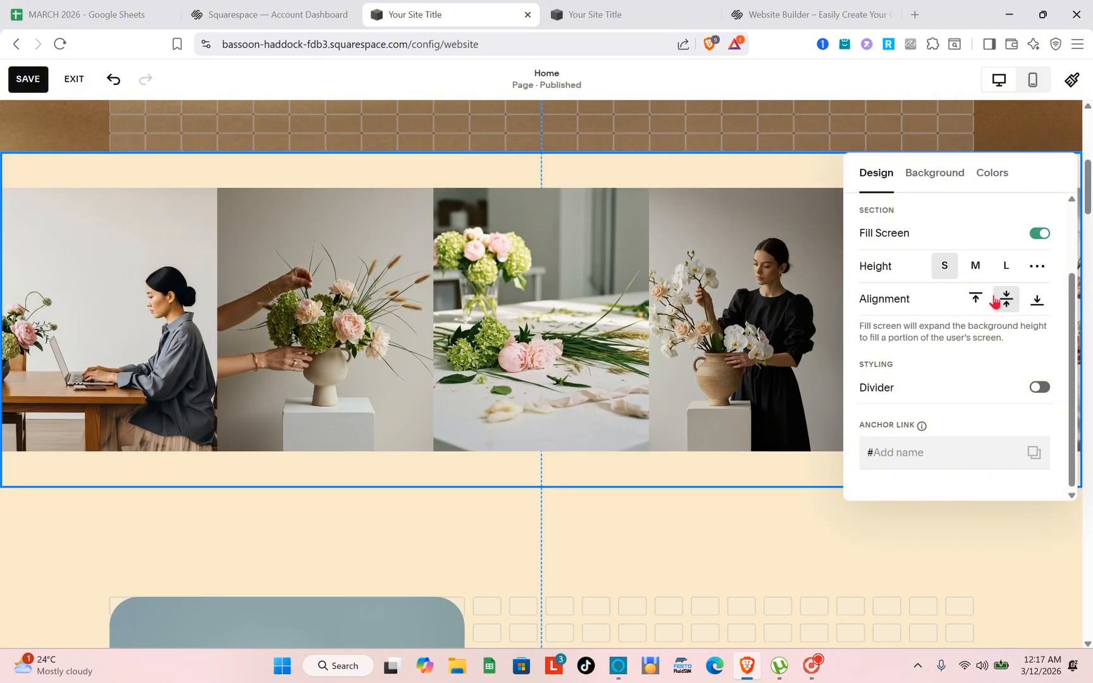
left_click(974, 297)
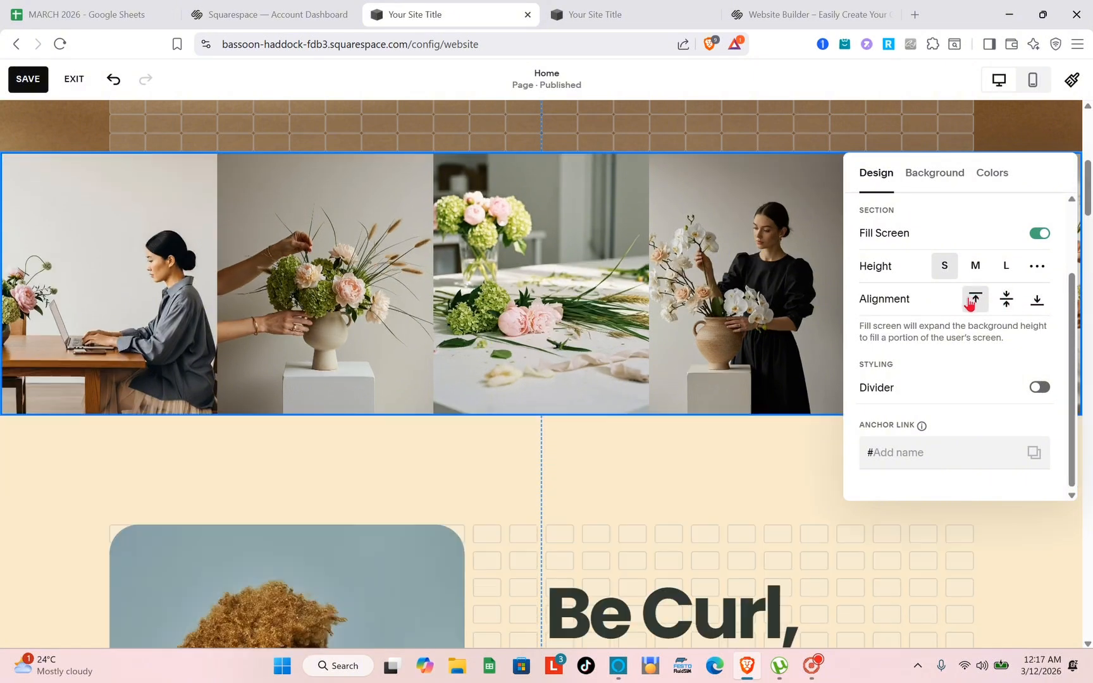
left_click(1006, 304)
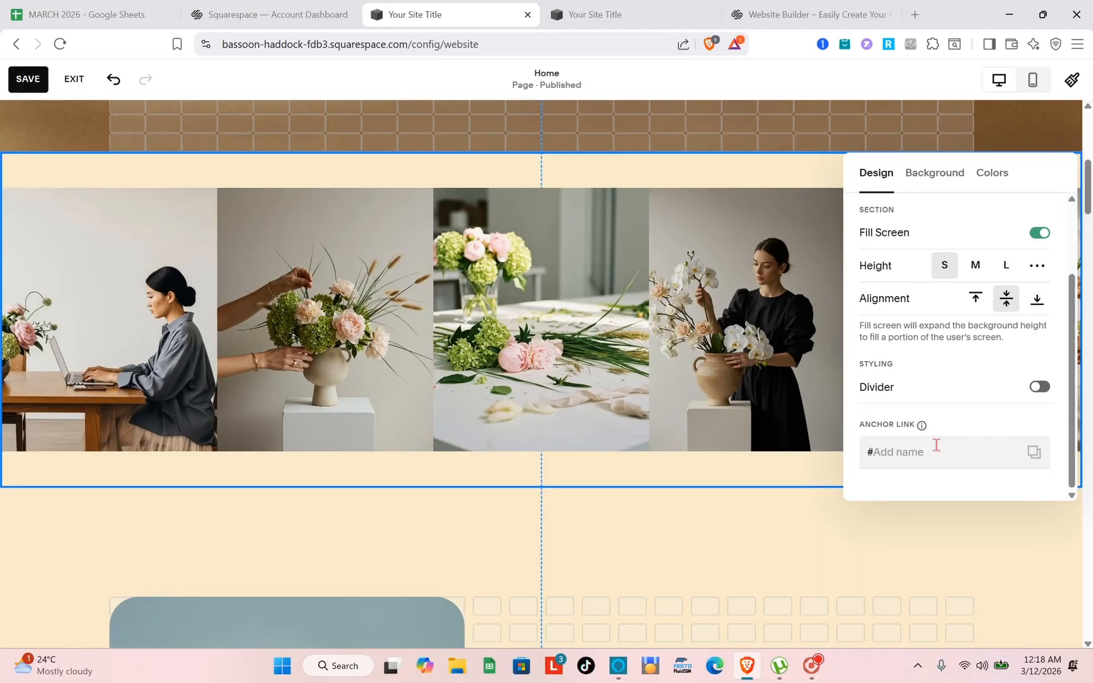
Set the free stock photo of a sunlit mountain lake as the five-photo section's background image and view the section's color themes
left_click(934, 177)
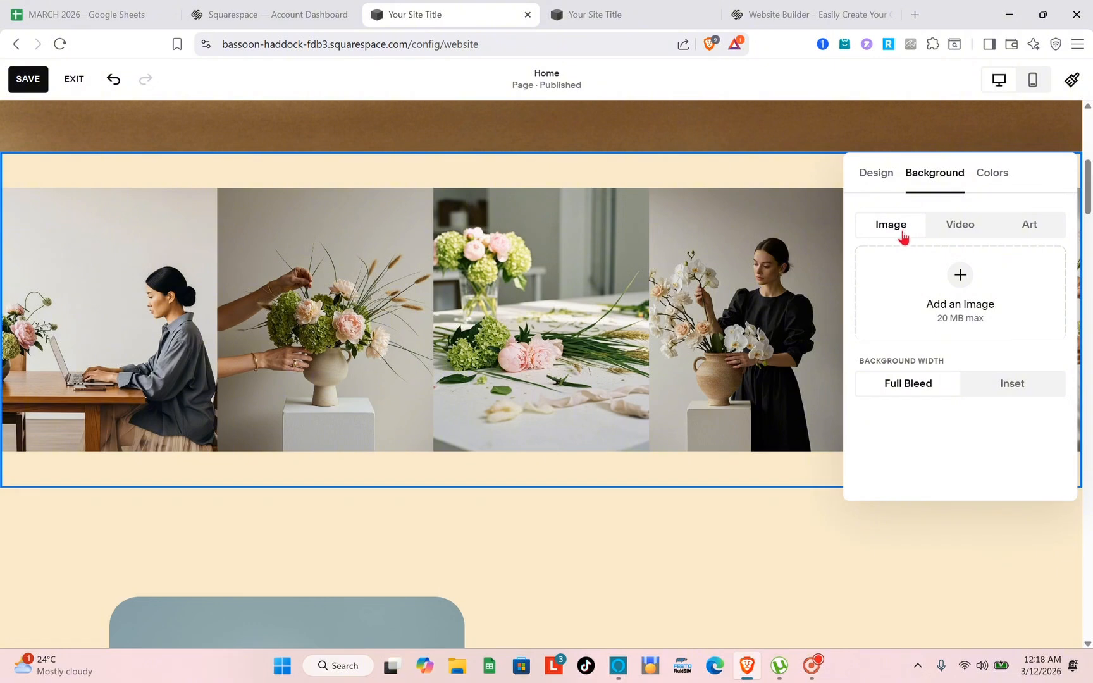
left_click(958, 225)
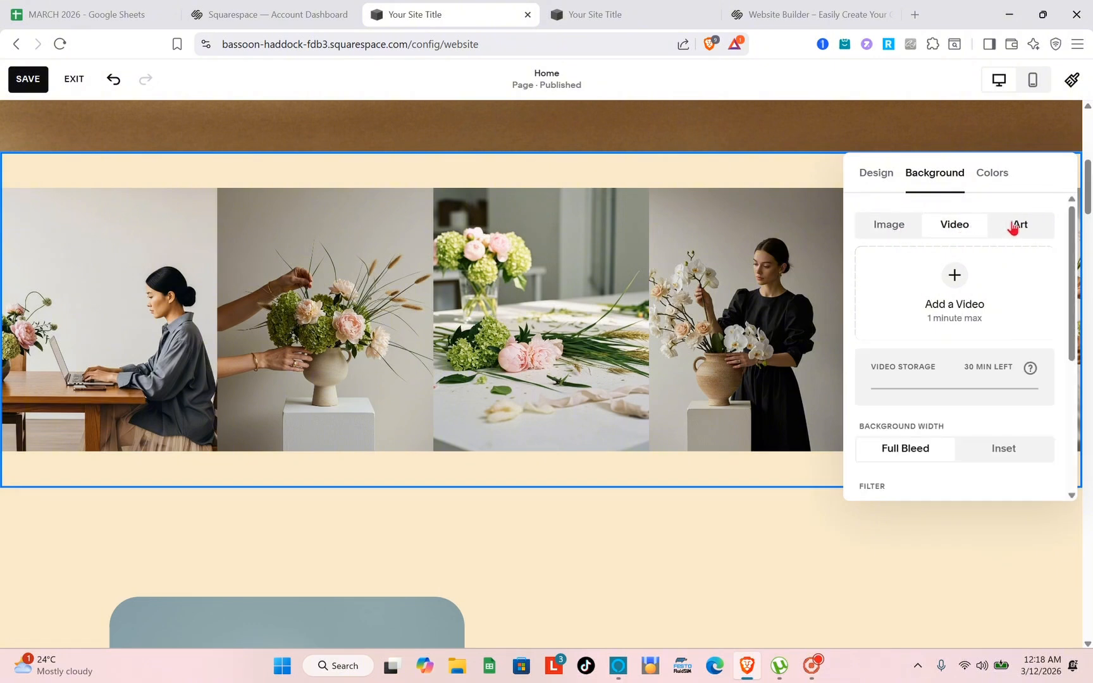
left_click(891, 227)
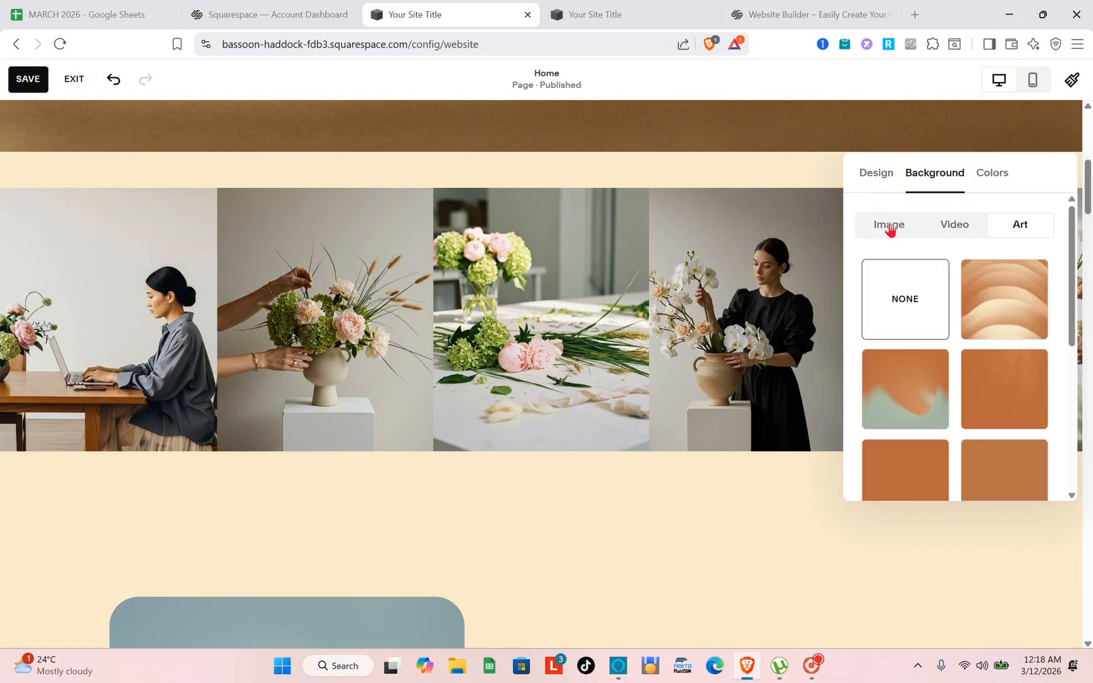
left_click(966, 278)
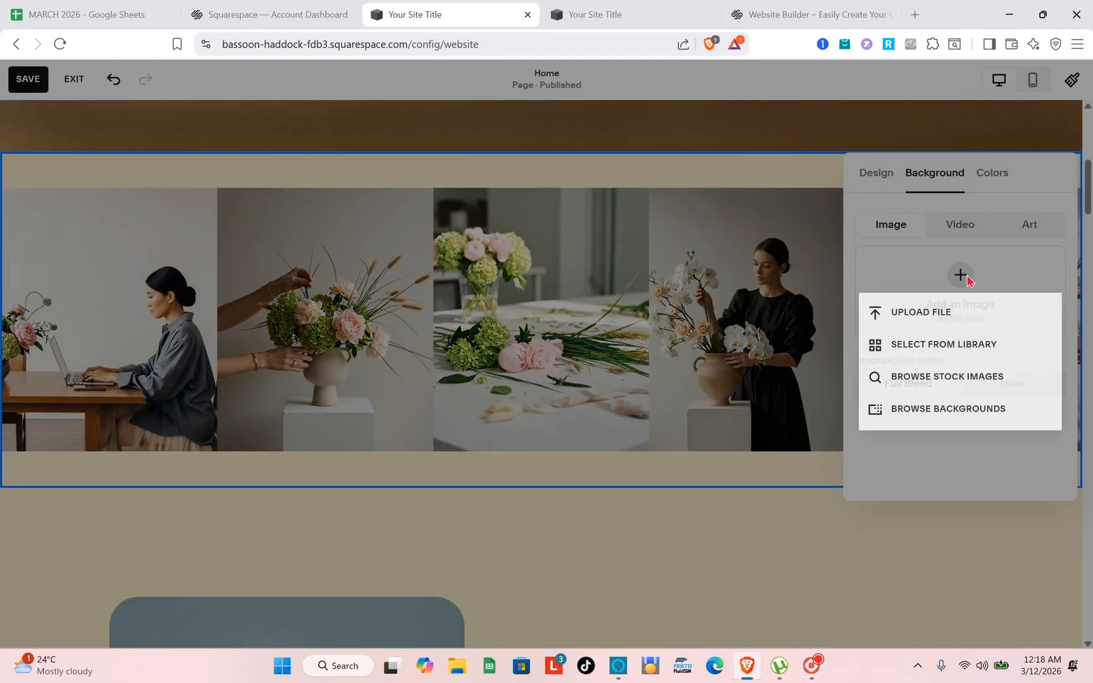
left_click(932, 378)
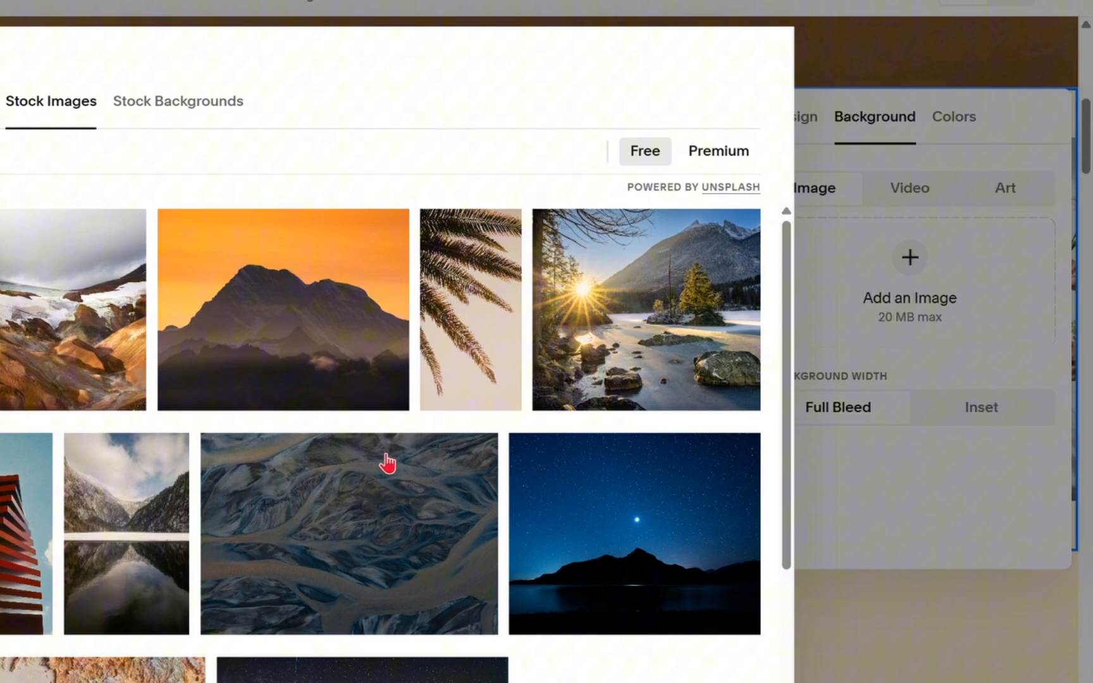
scroll(579, 425, "down", 3)
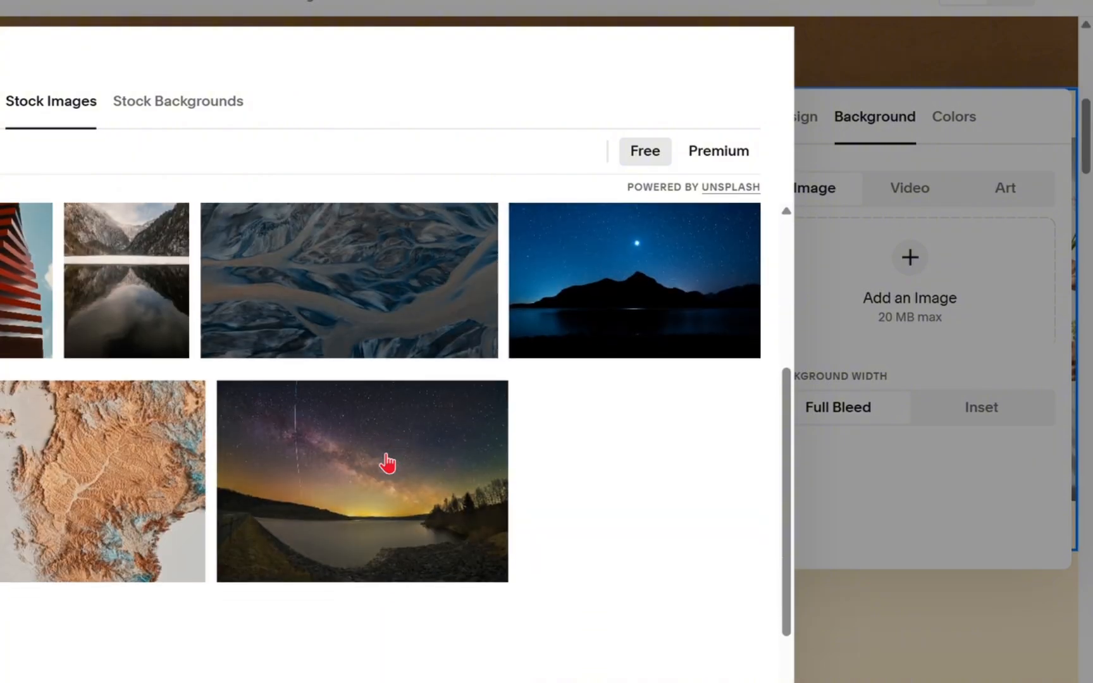
scroll(579, 425, "up", 3)
left_click(585, 382)
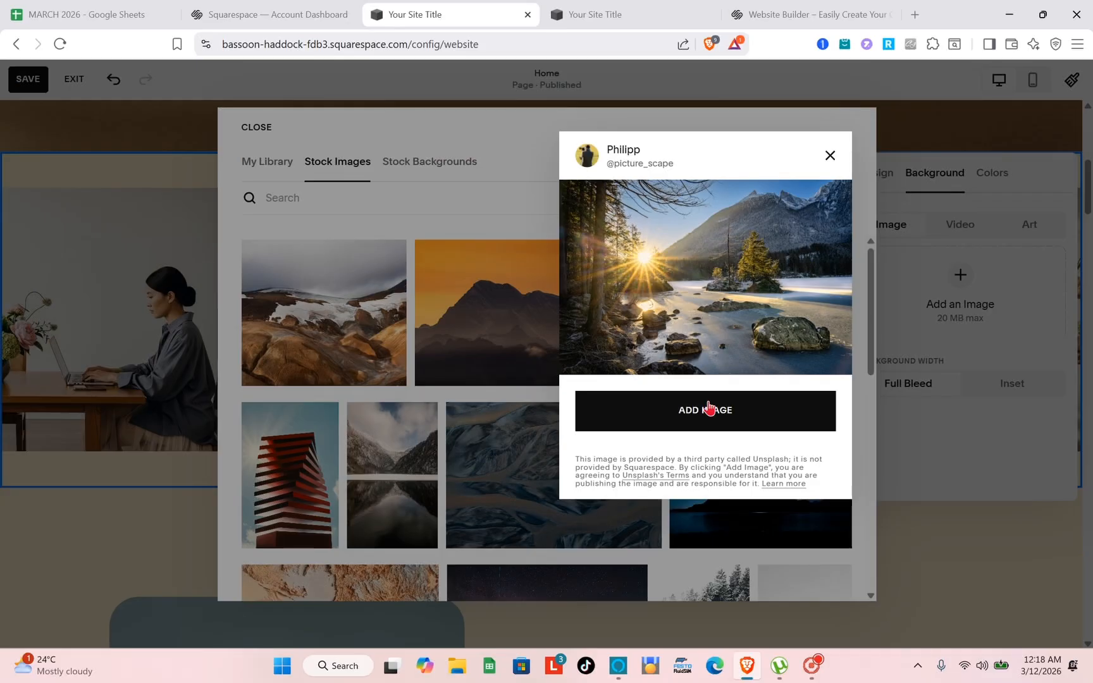
left_click(702, 415)
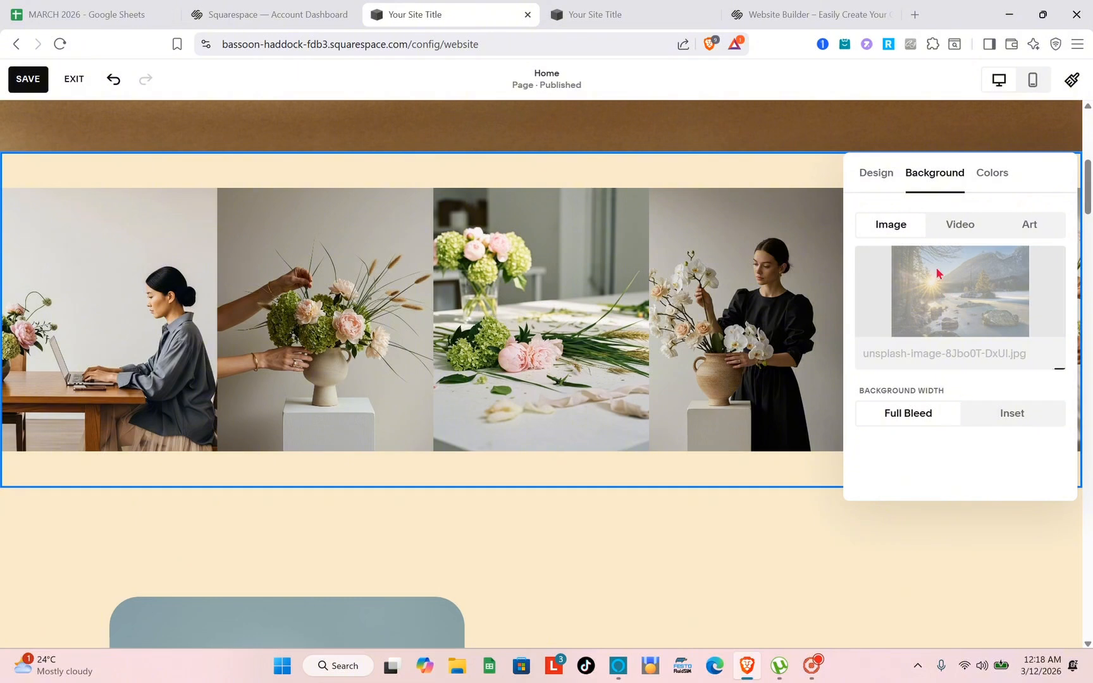
left_click(994, 180)
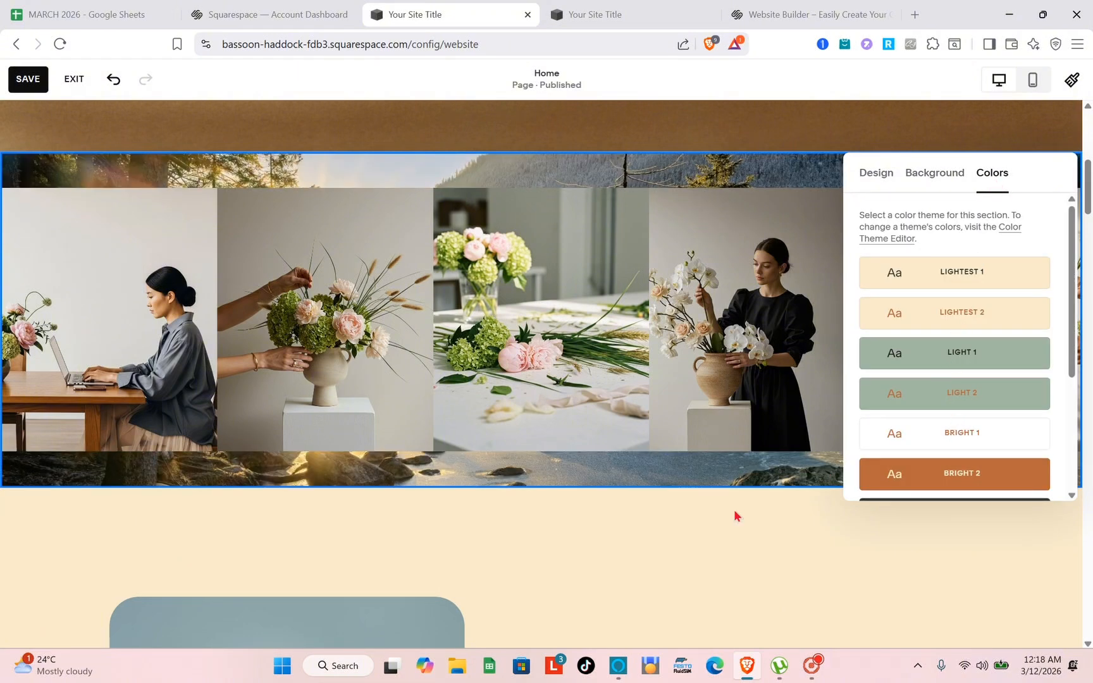
left_click(634, 562)
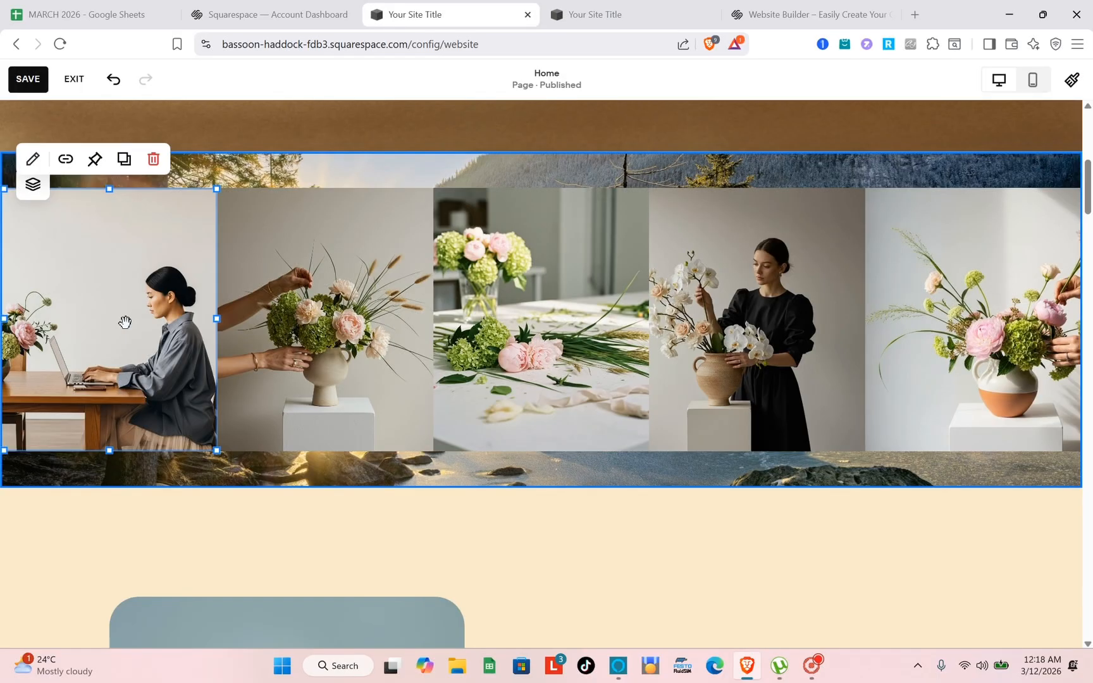
Replace the section's first photo with an upload of pexels-pixabay-264870.jpg from the SHOPIFY folder
double_click(125, 322)
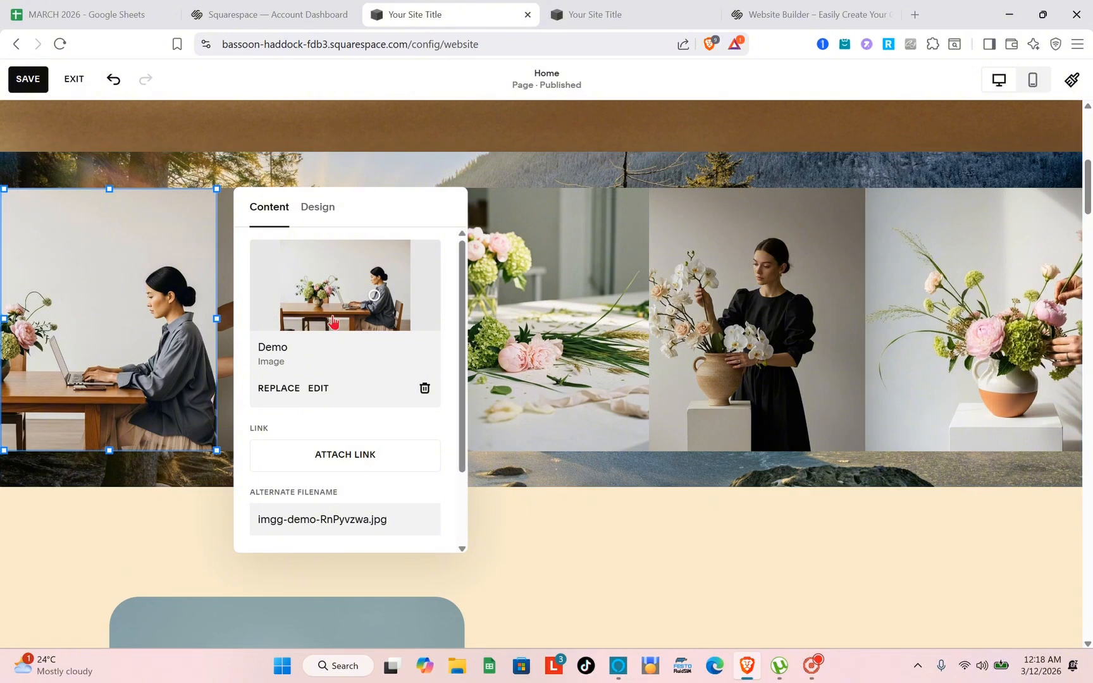
left_click(278, 389)
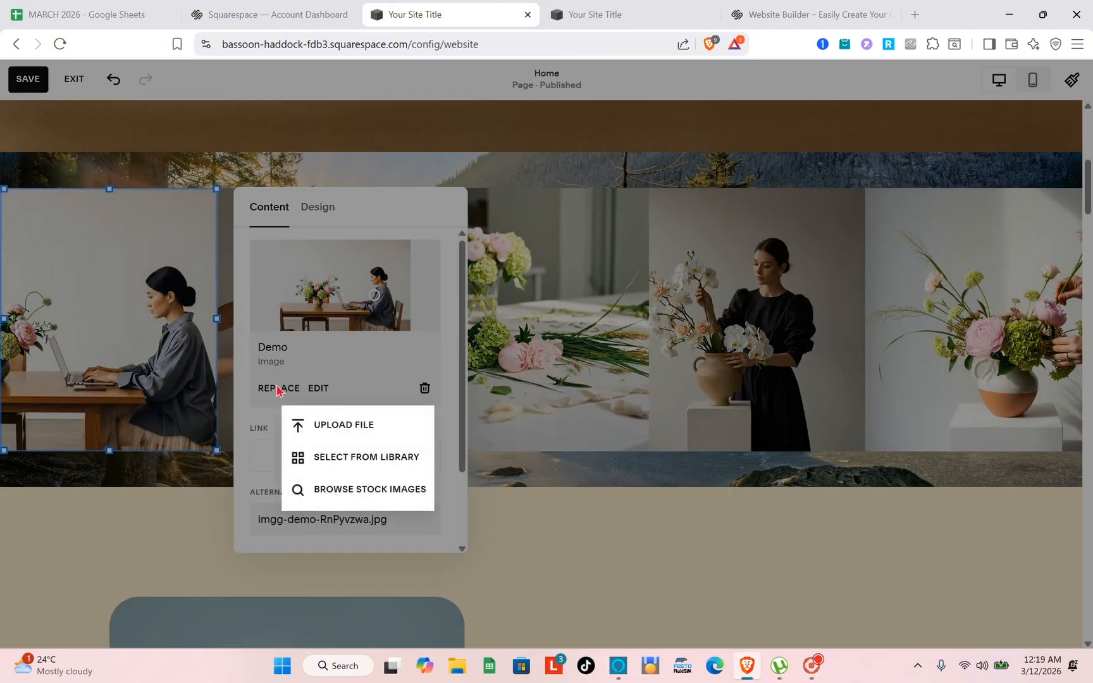
left_click(323, 425)
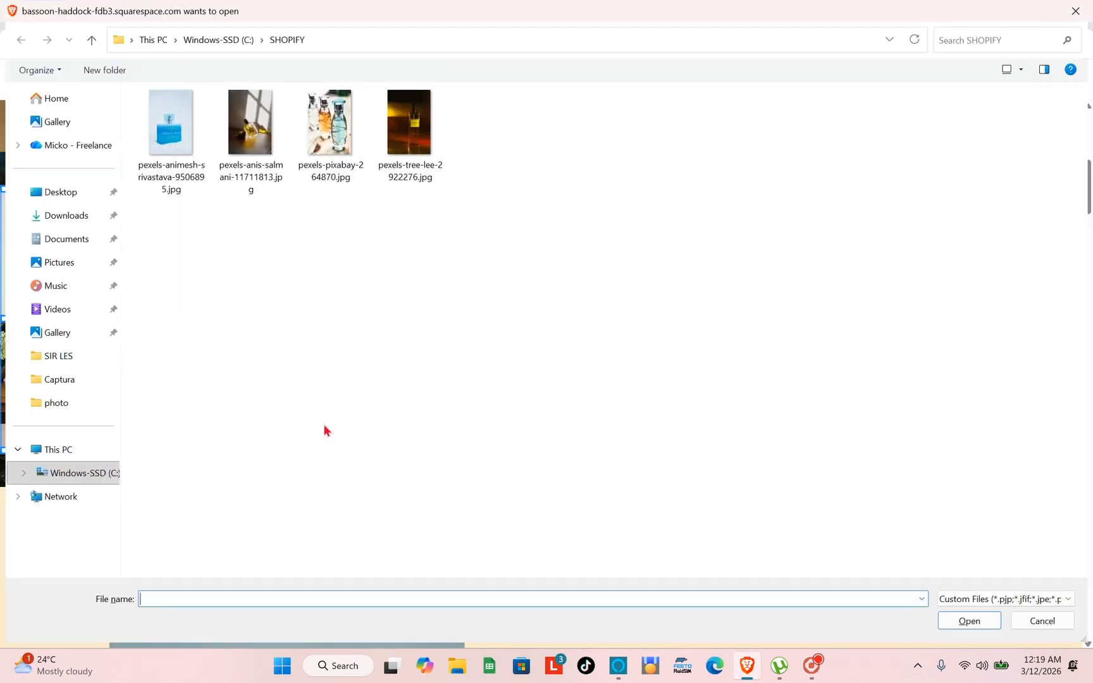
left_click(344, 137)
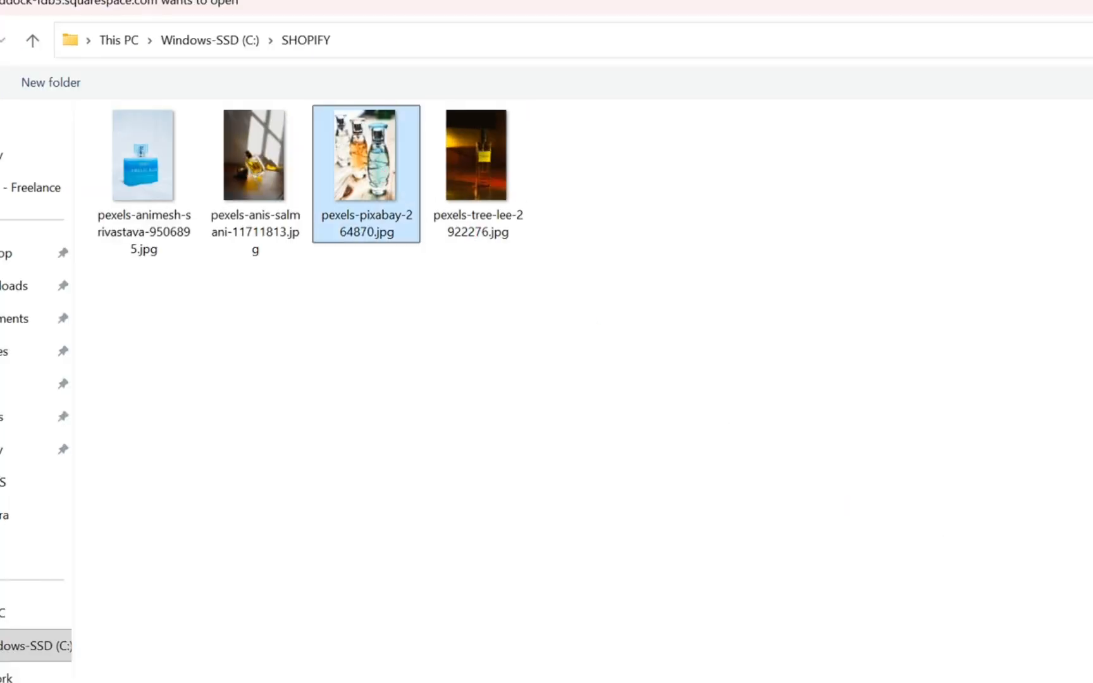
key("Return")
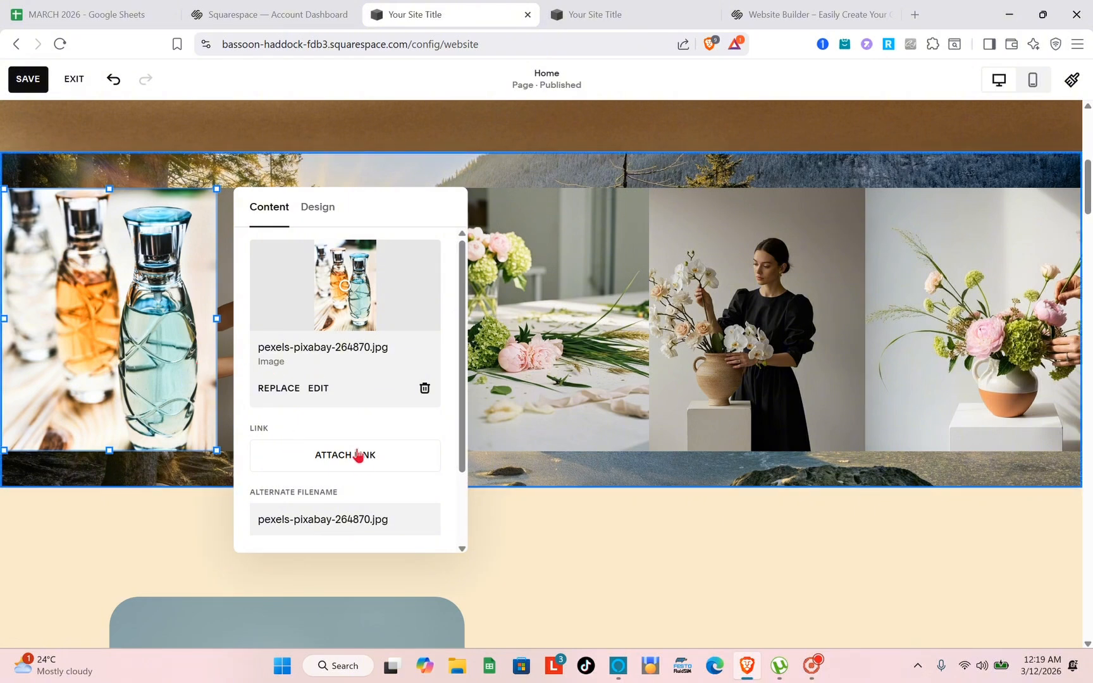
left_click(541, 551)
Replace the section's second photo with the blue perfume bottle image uploaded from the SHOPIFY folder
left_click(333, 346)
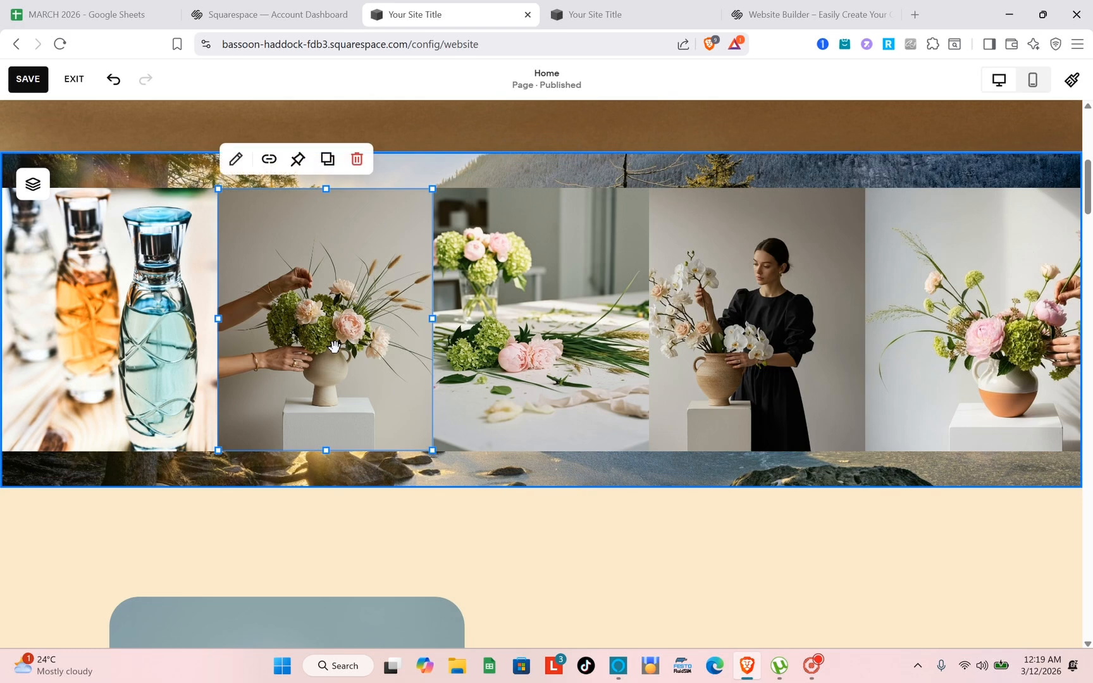
left_click(333, 345)
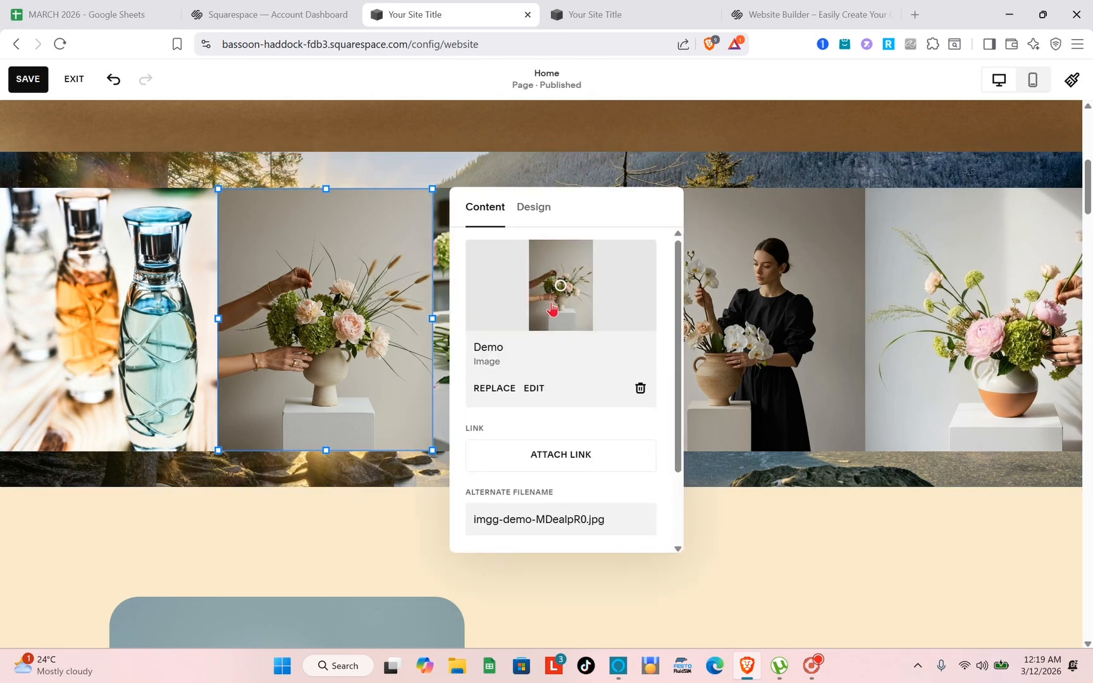
left_click(484, 388)
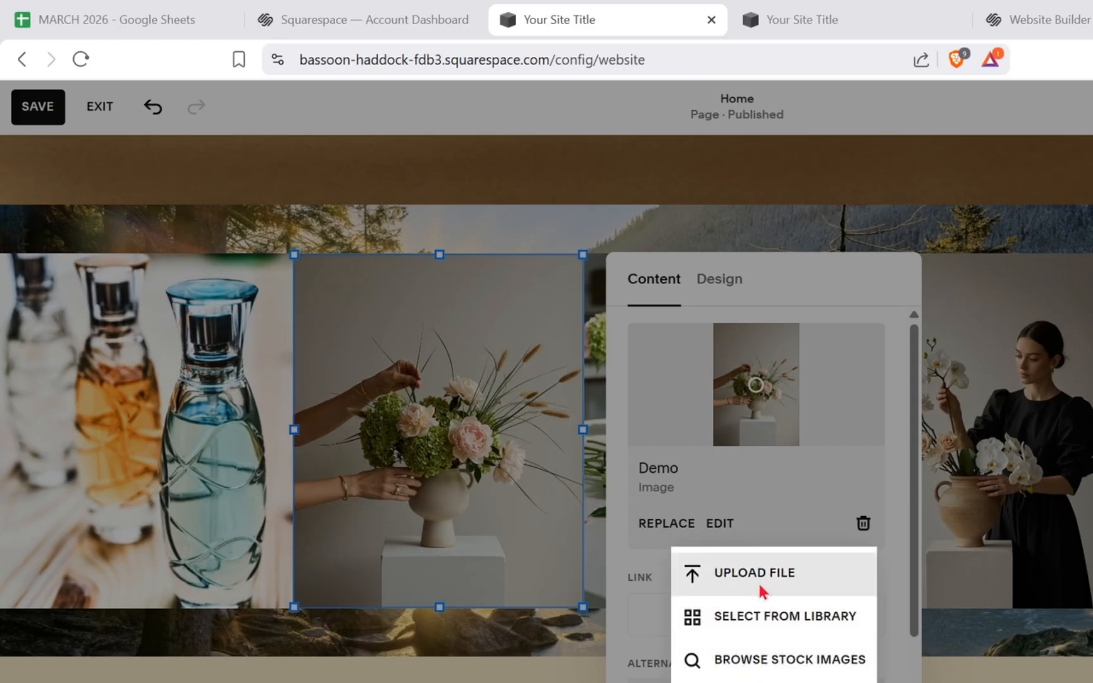
left_click(761, 588)
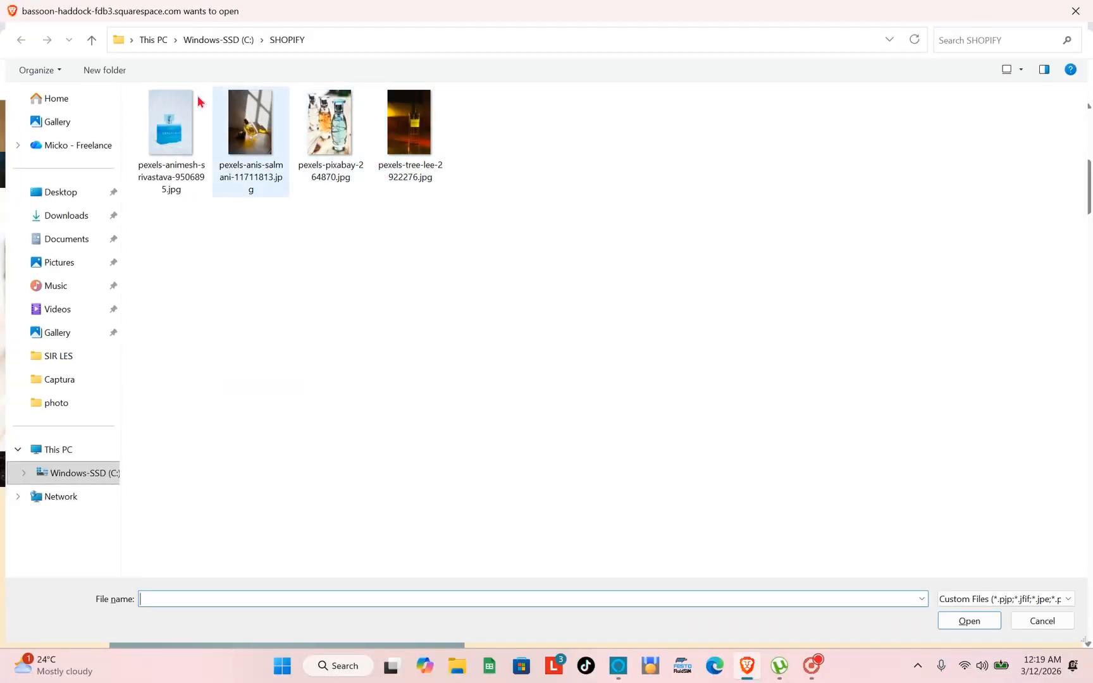
left_click(184, 96)
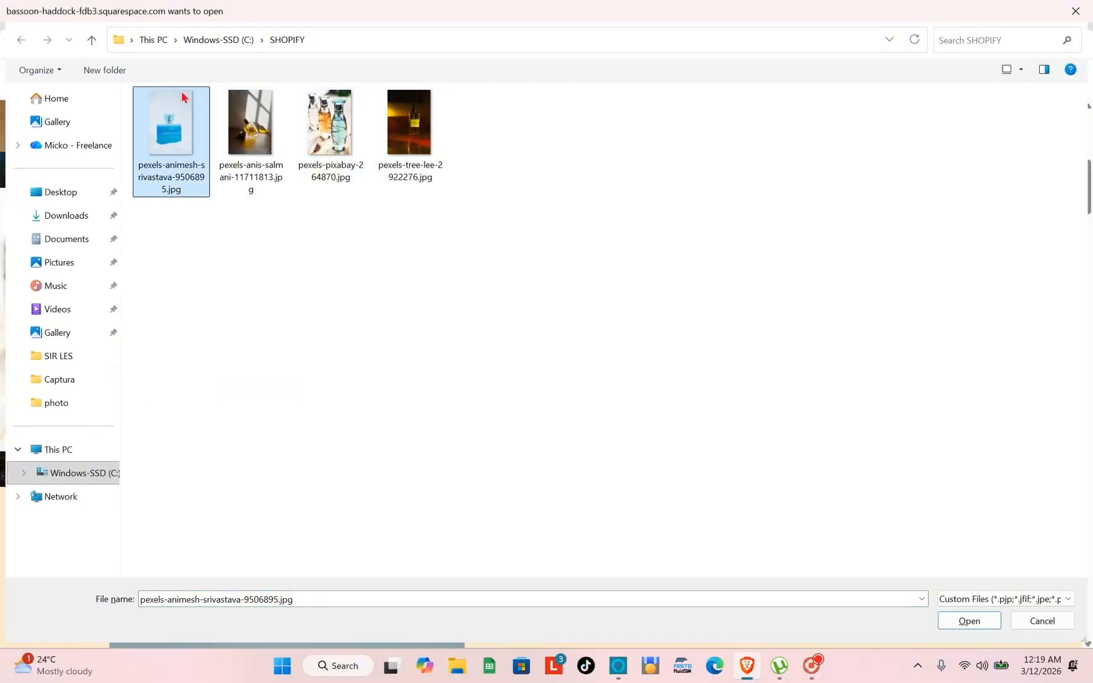
double_click(184, 97)
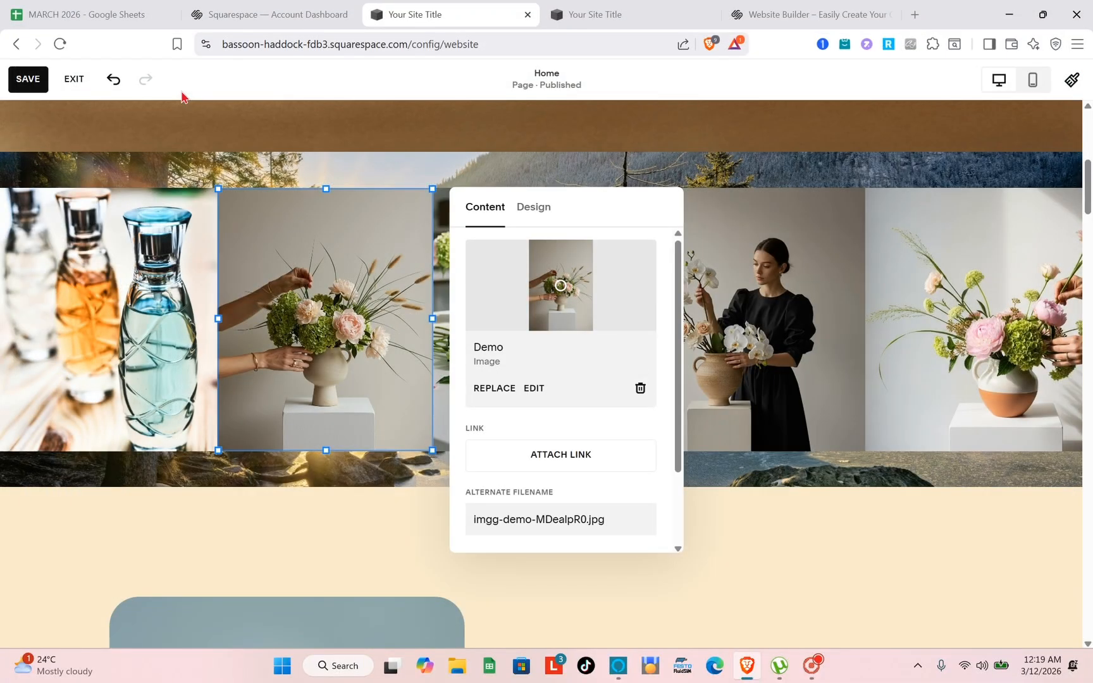
Replace the section's fourth photo, the woman in black, with the dark amber perfume bottle image uploaded from the SHOPIFY folder
left_click(753, 340)
double_click(752, 339)
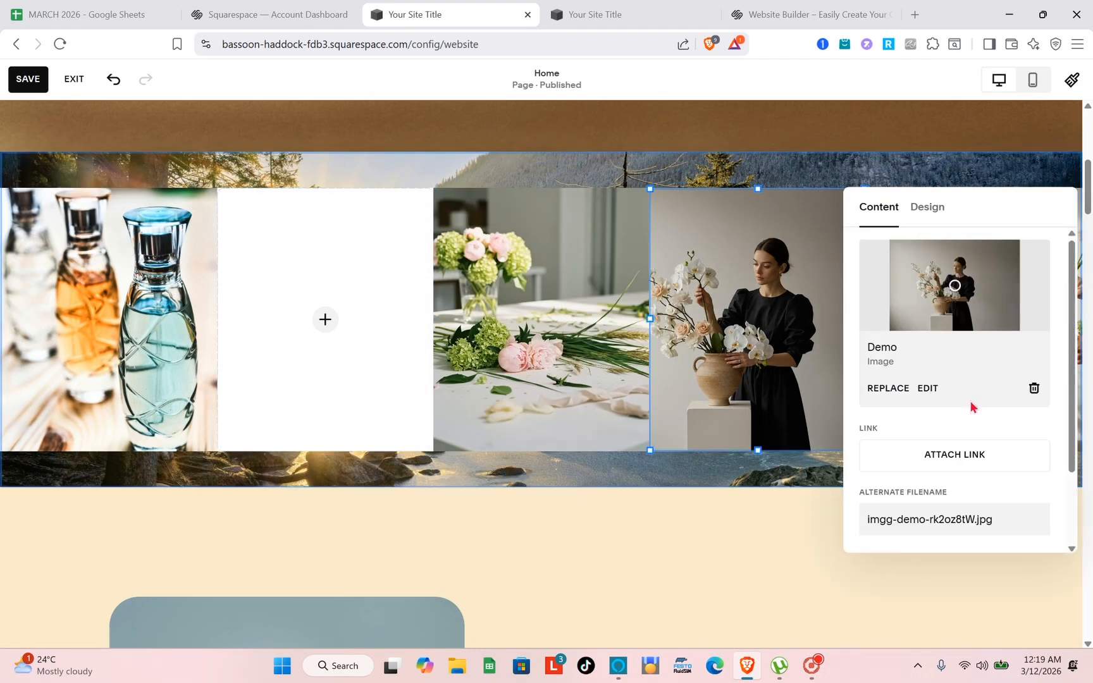
left_click(889, 388)
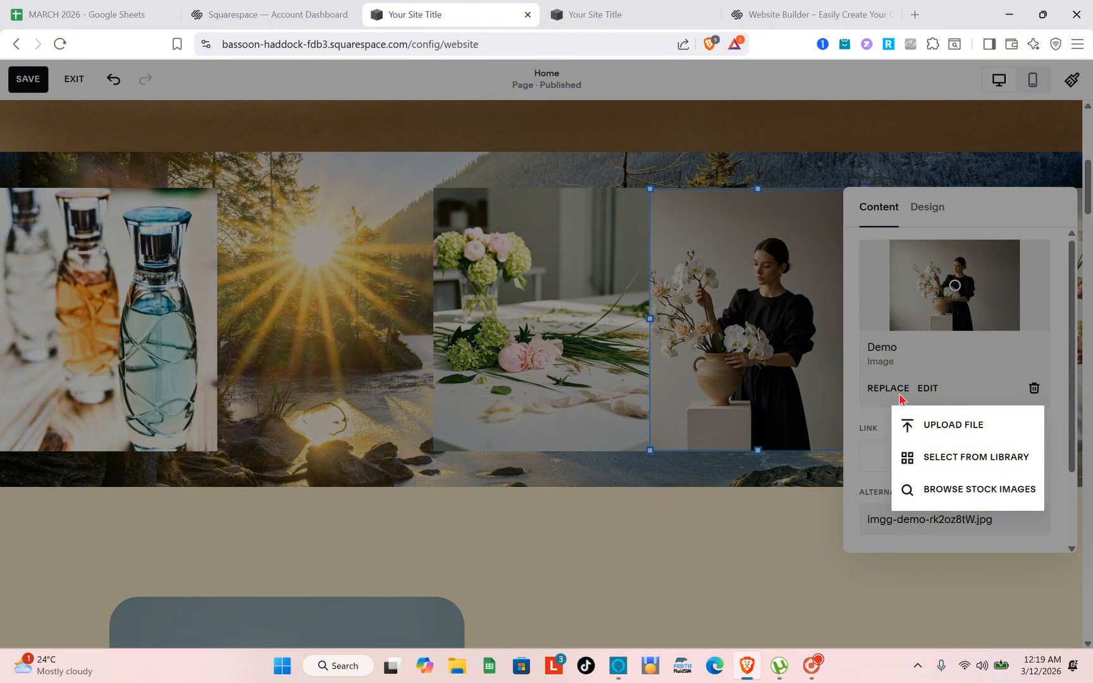
left_click(947, 421)
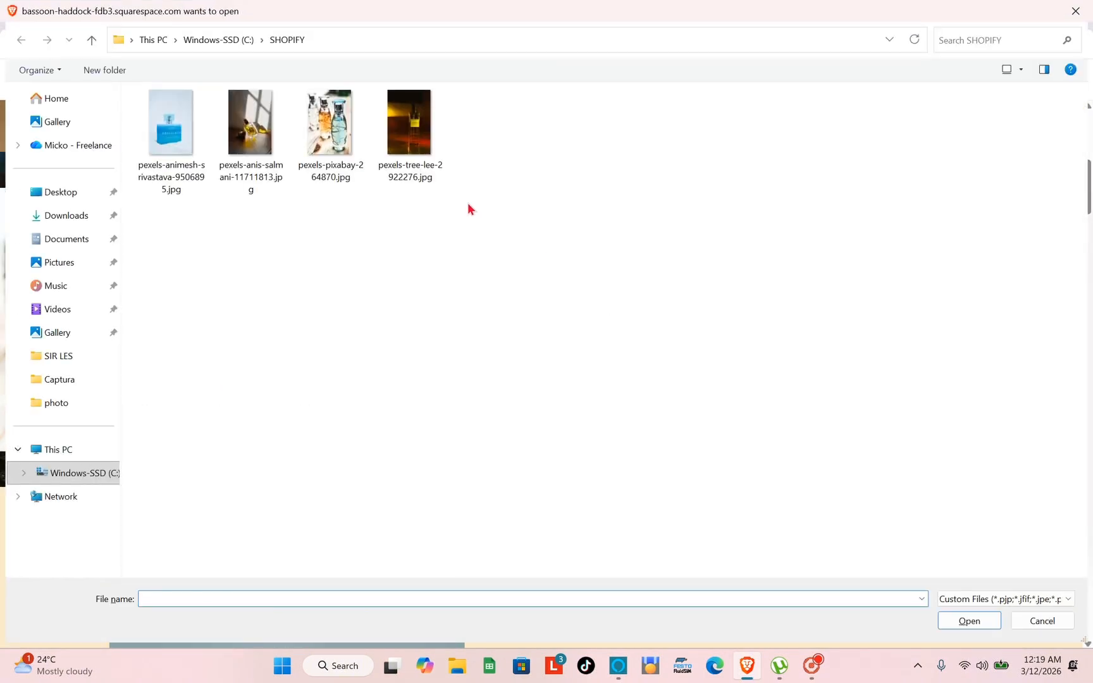
double_click(412, 136)
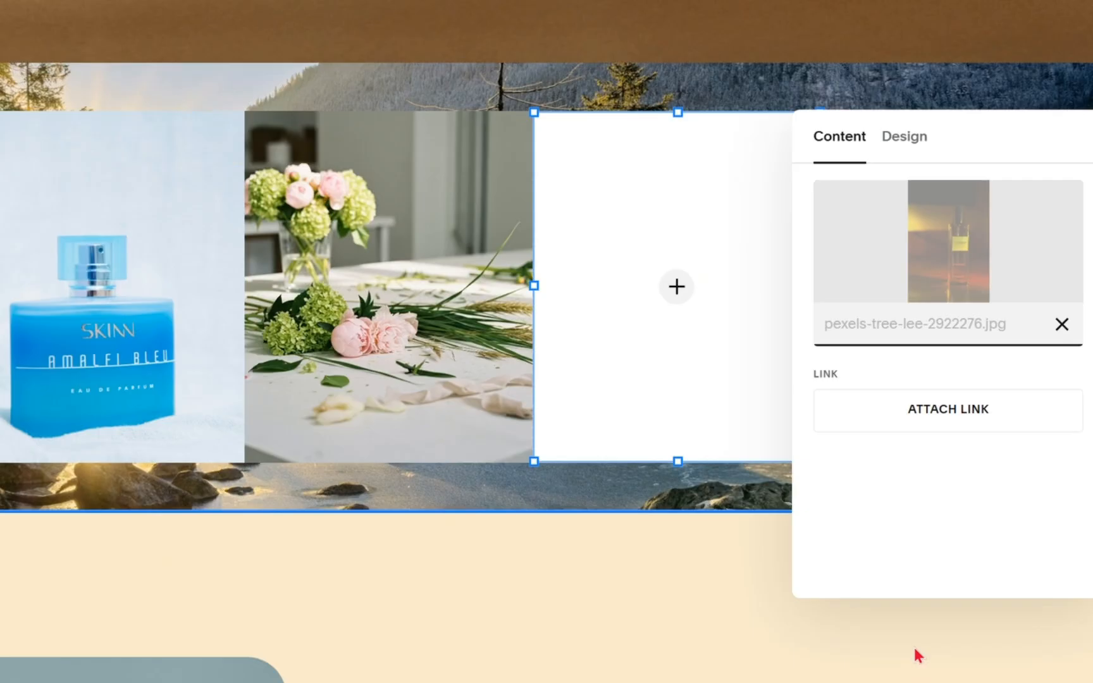
left_click(924, 642)
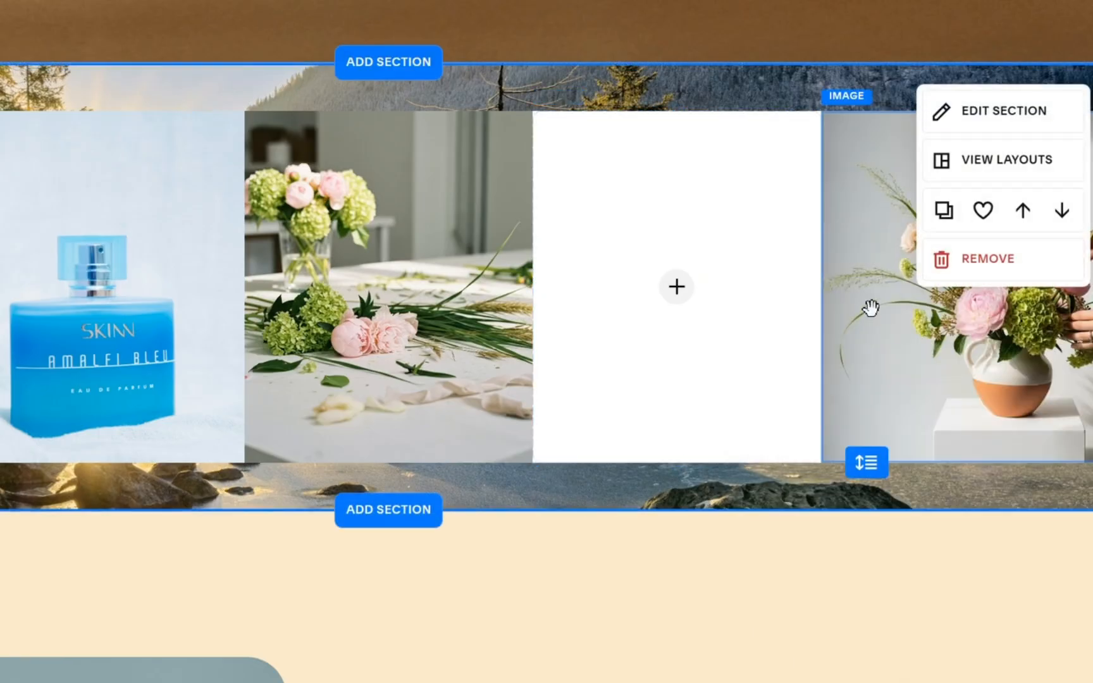
Replace the section's fifth photo with the sunlit yellow perfume bottle image uploaded from the SHOPIFY folder
left_click(923, 326)
left_click(923, 326)
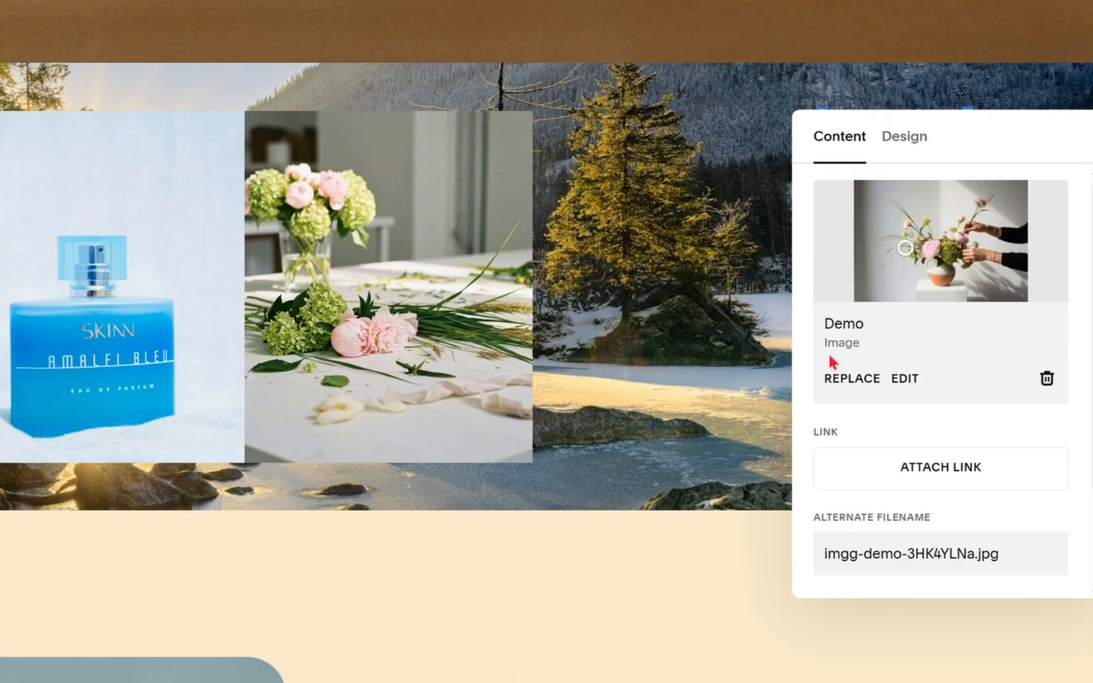
left_click(828, 381)
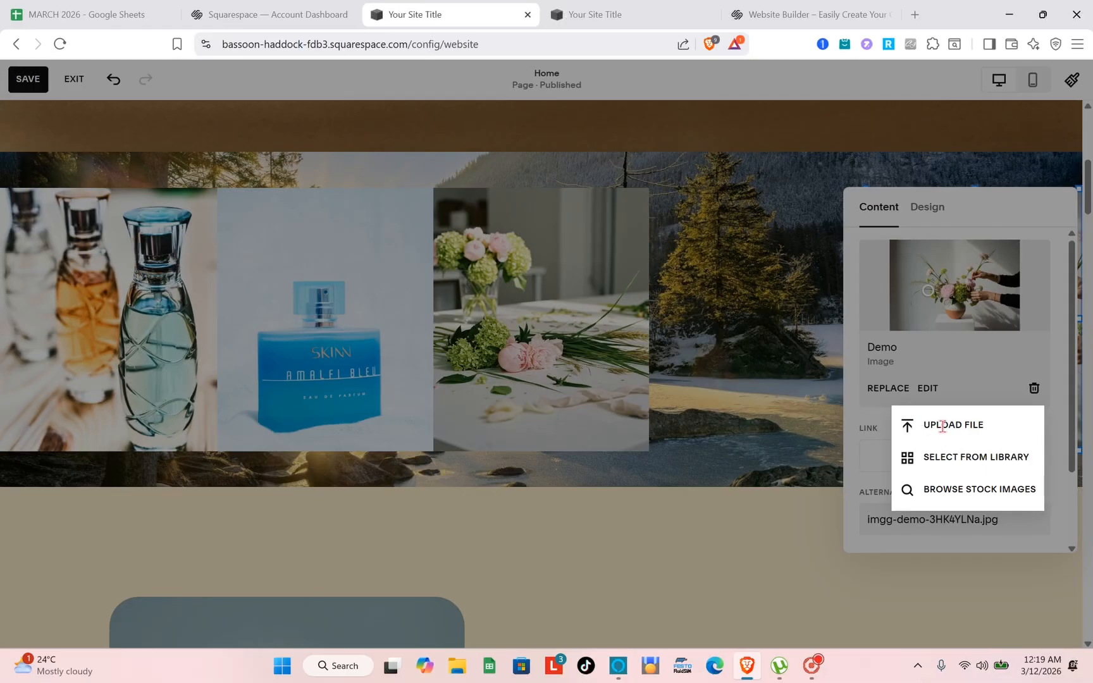
left_click(943, 424)
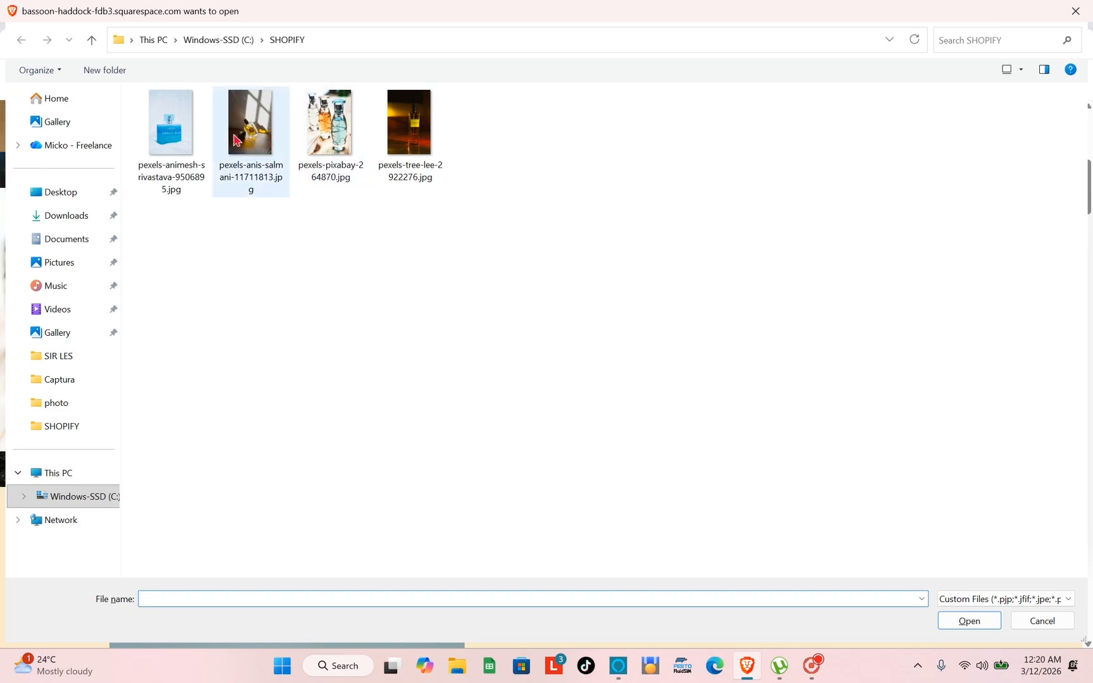
double_click(250, 127)
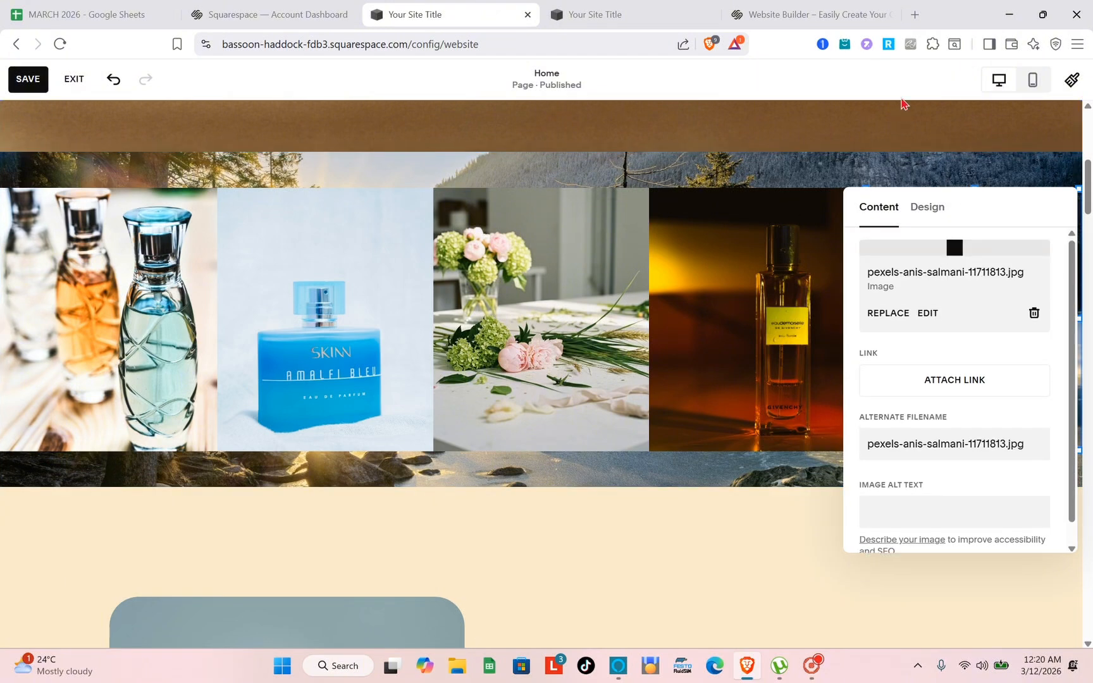
Preview the home page in mobile view, return to desktop view and look over the photo section
left_click(1022, 91)
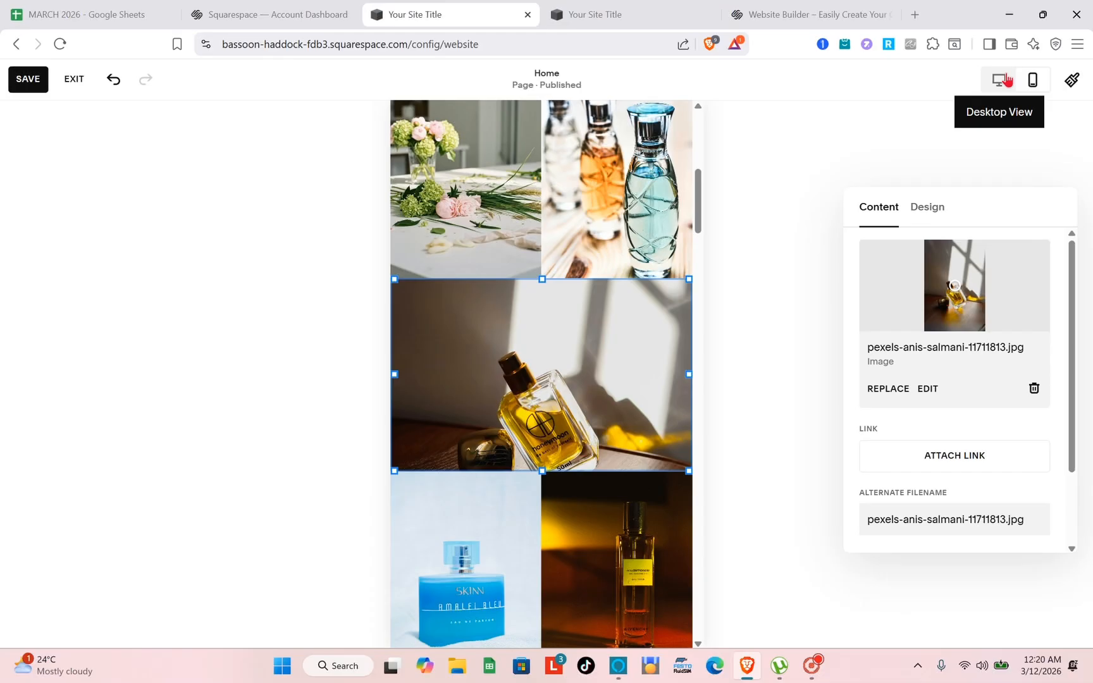
left_click(991, 69)
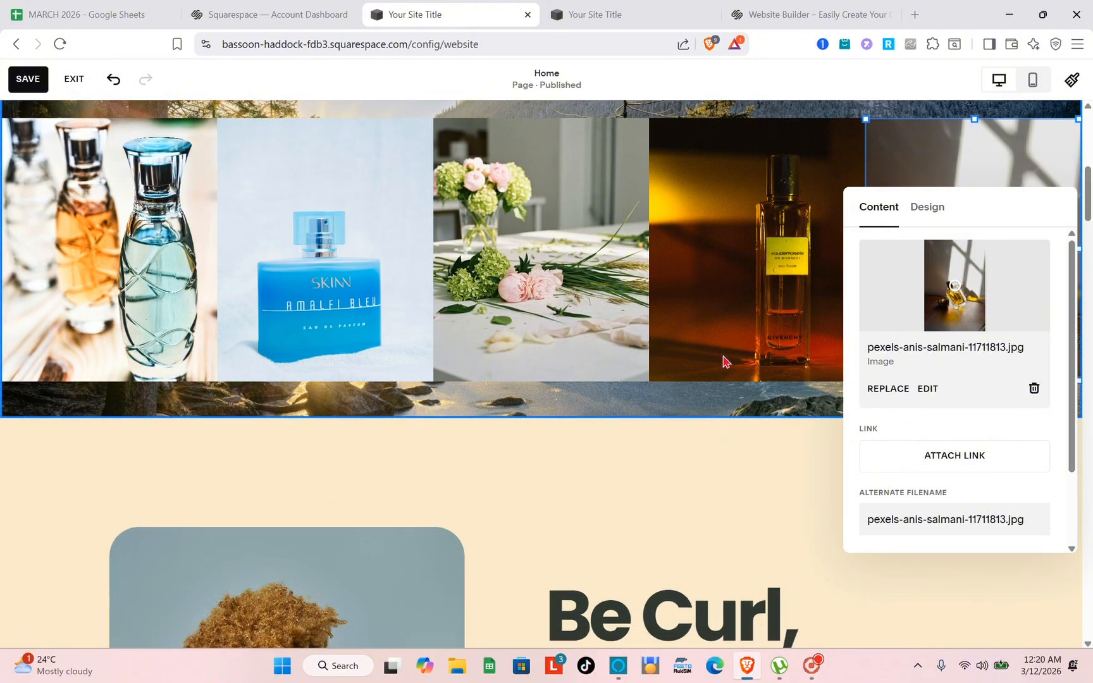
scroll(725, 361, "down", 2)
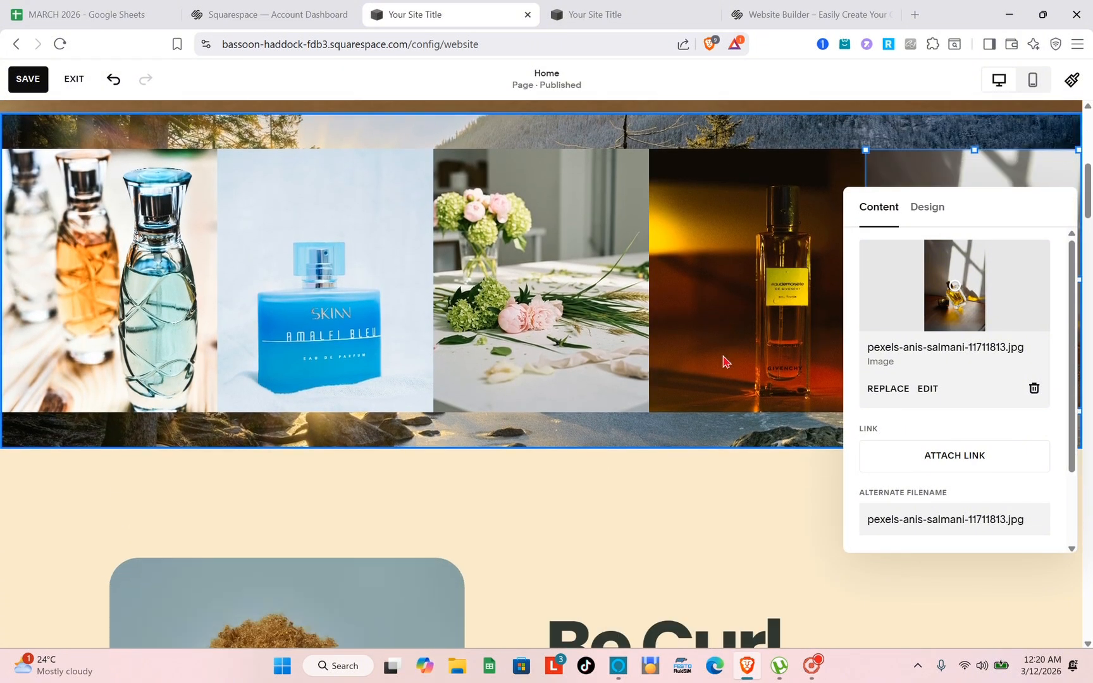
scroll(725, 361, "up", 1)
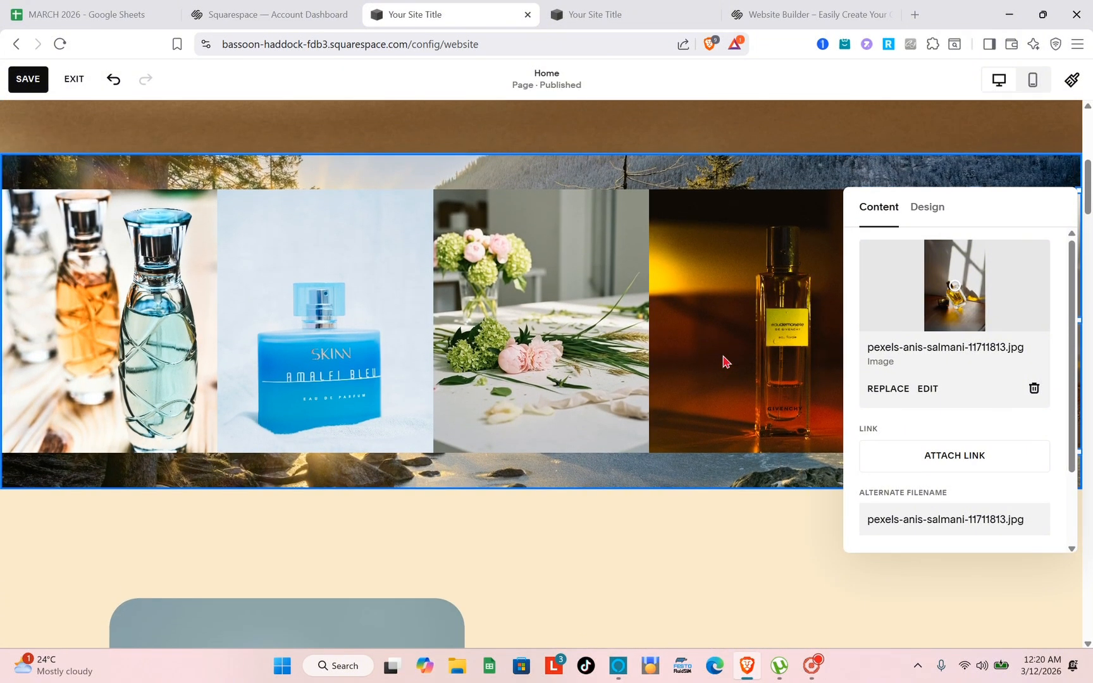